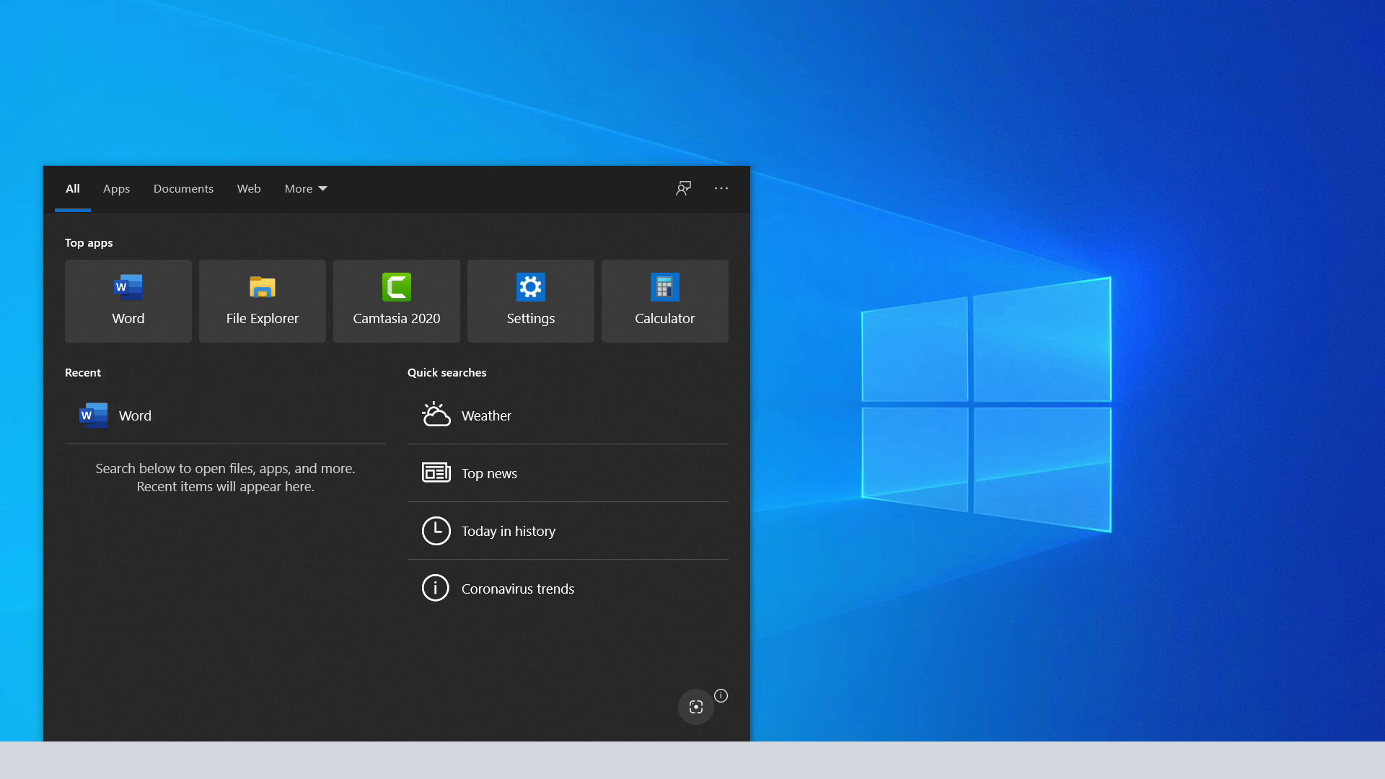
Open Word and create a blank document
type("word")
key("Return")
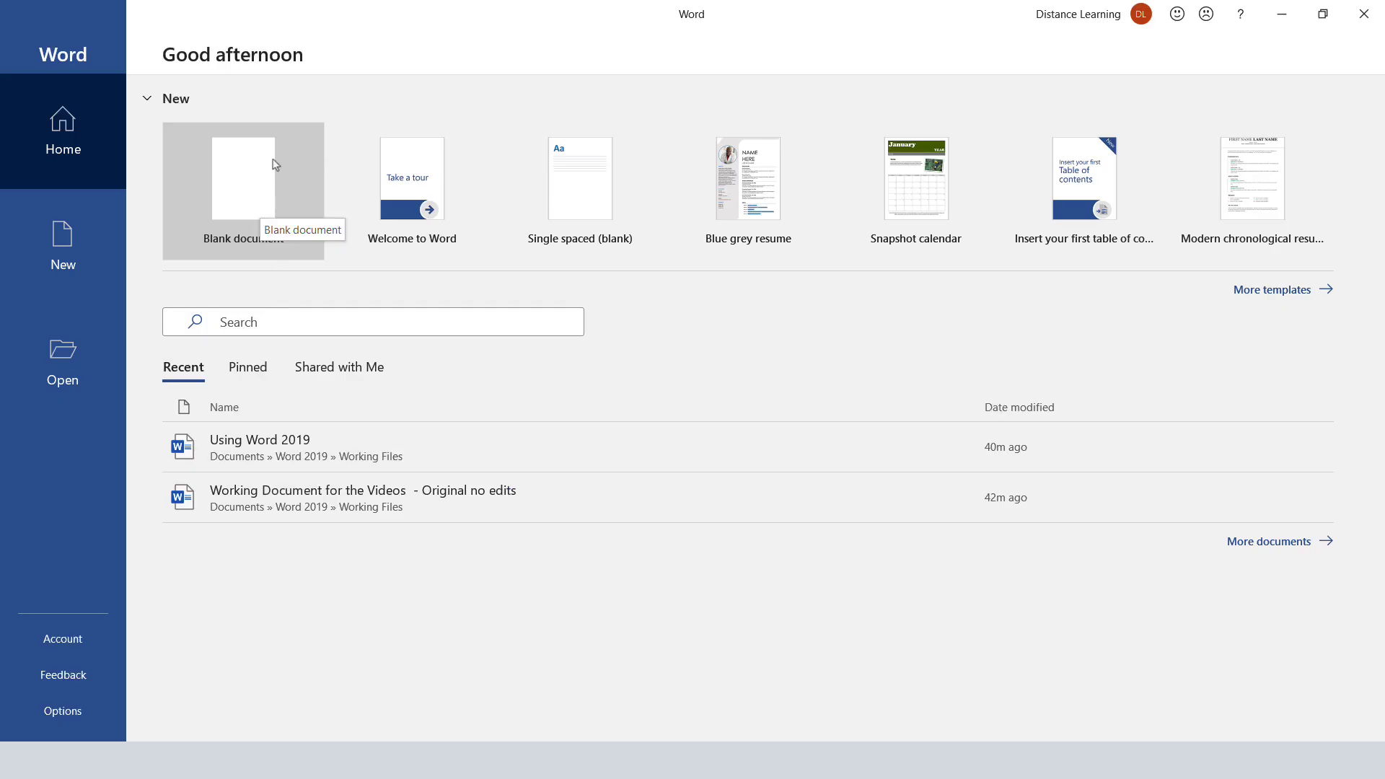
left_click(262, 188)
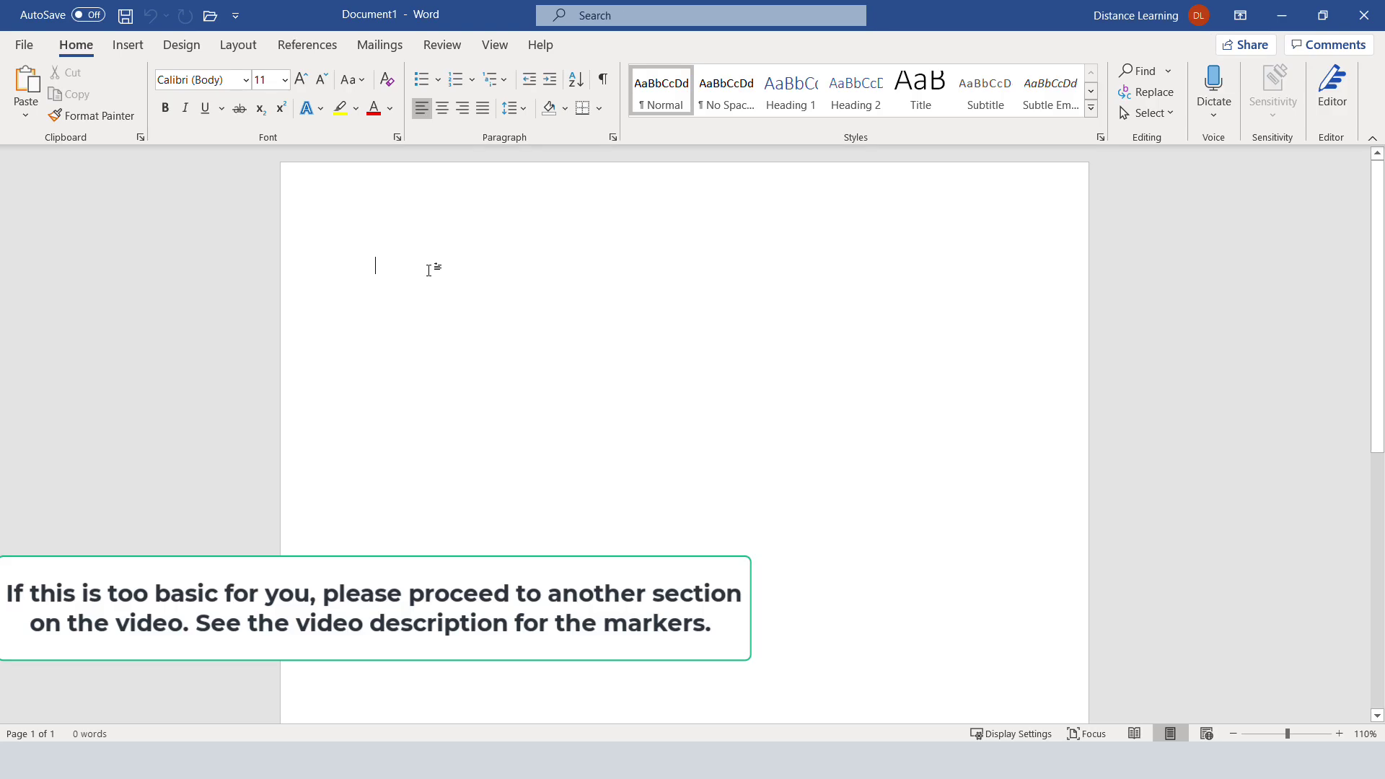
Write the title "Using Office 365", an introductory paragraph on learning Word, six lines of tutorial topics and a closing paragraph
type("Using Office 365")
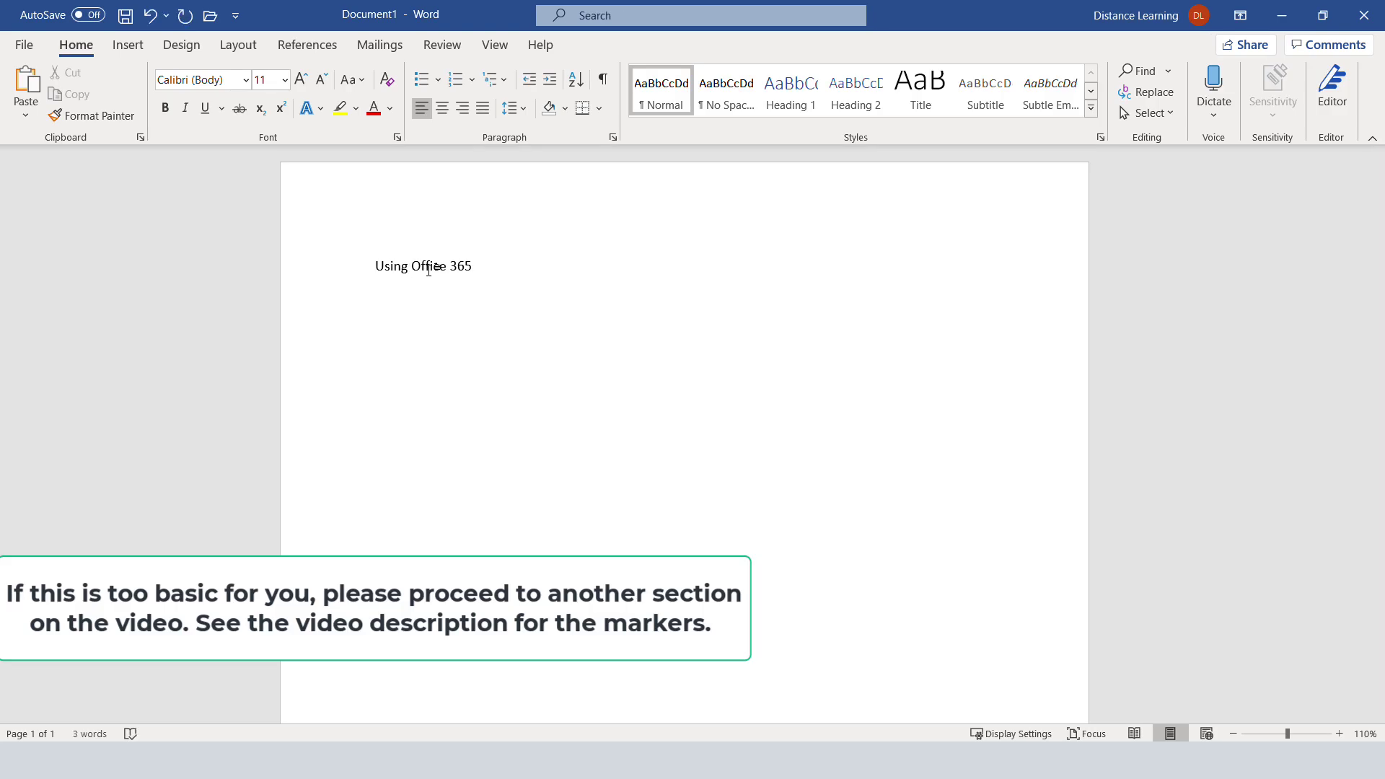
key("Return")
type("This is a test document on using Word. In this tutorial we are going to learn about the following areas. The tutorial is designed for those who want to be proficient in the workplace, interviewing for a position or for students wanting to learn Word.")
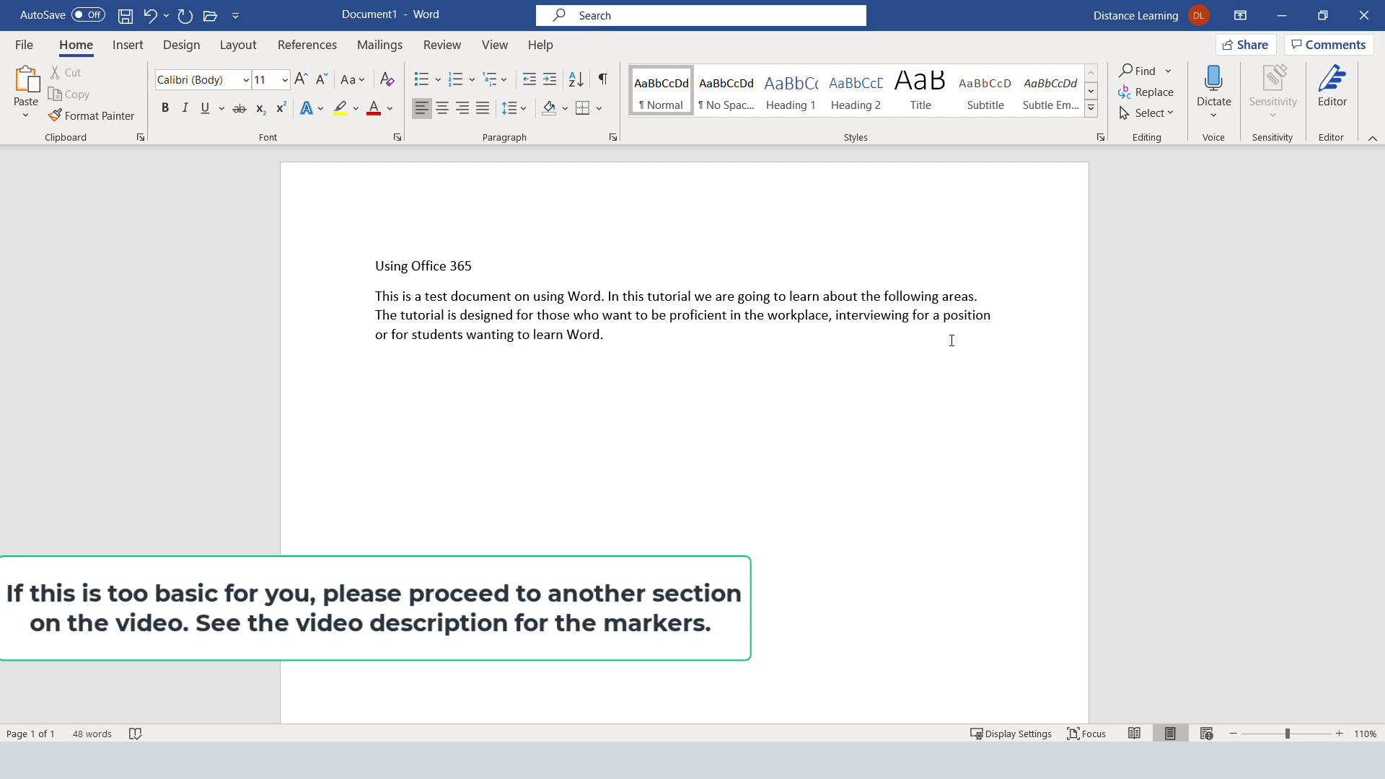
left_click(673, 330)
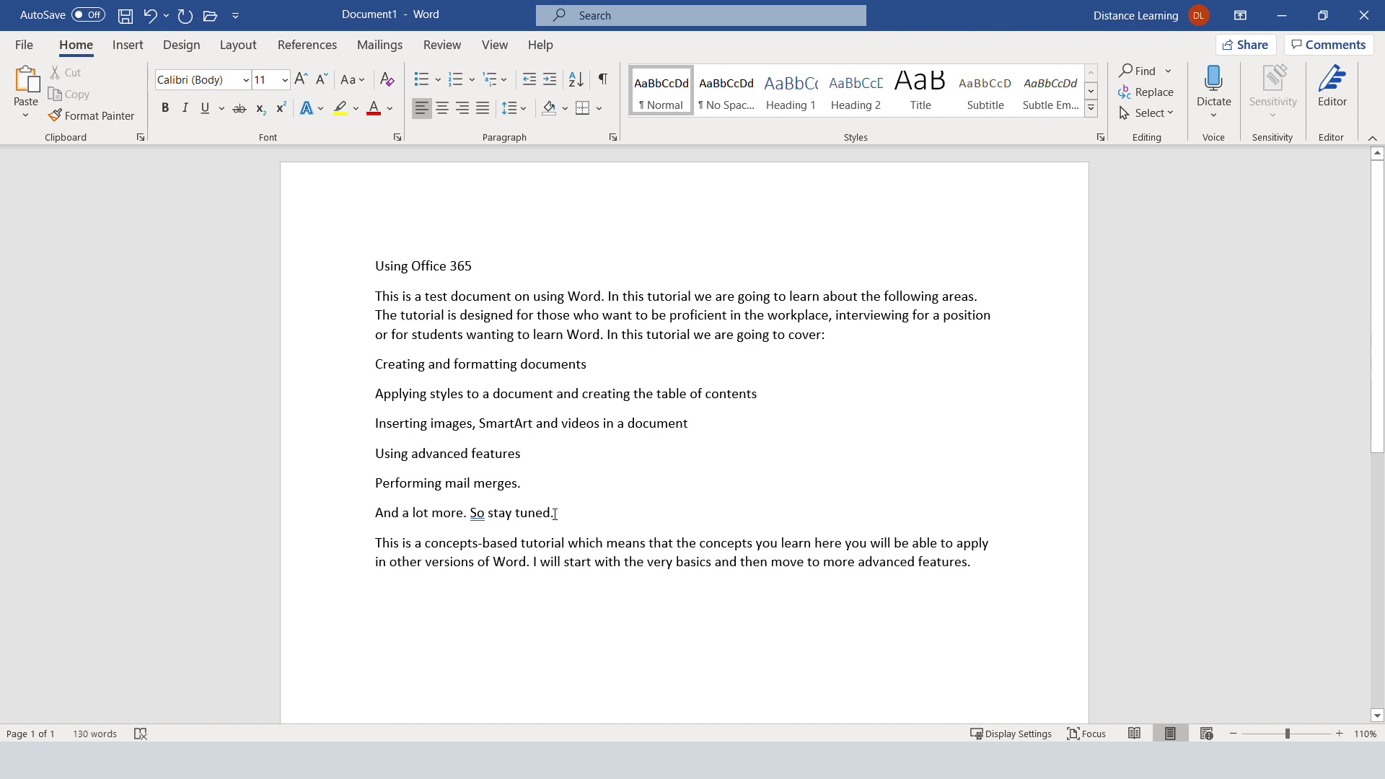
Make the title line "Using Office 365" bold and set its font to Abadi
triple_click(468, 266)
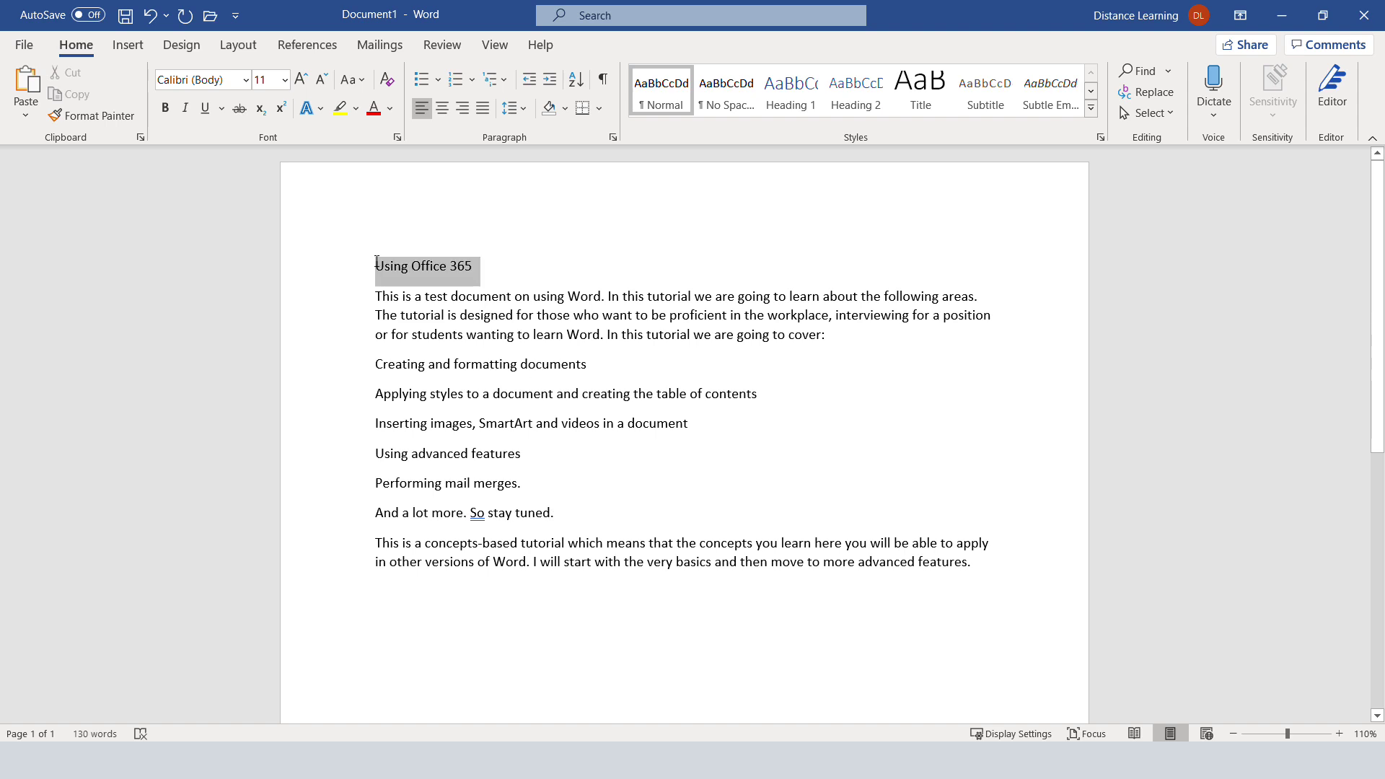
left_click(246, 79)
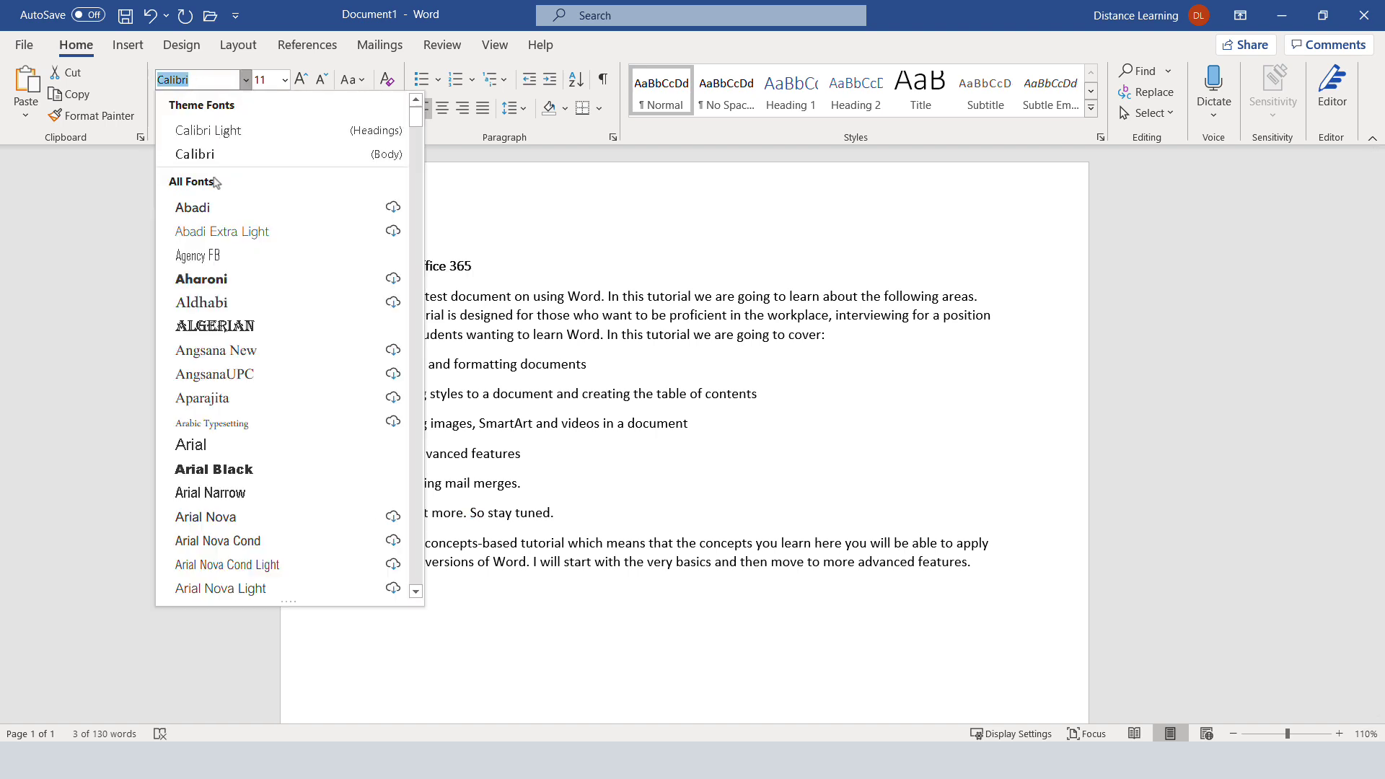
left_click(201, 207)
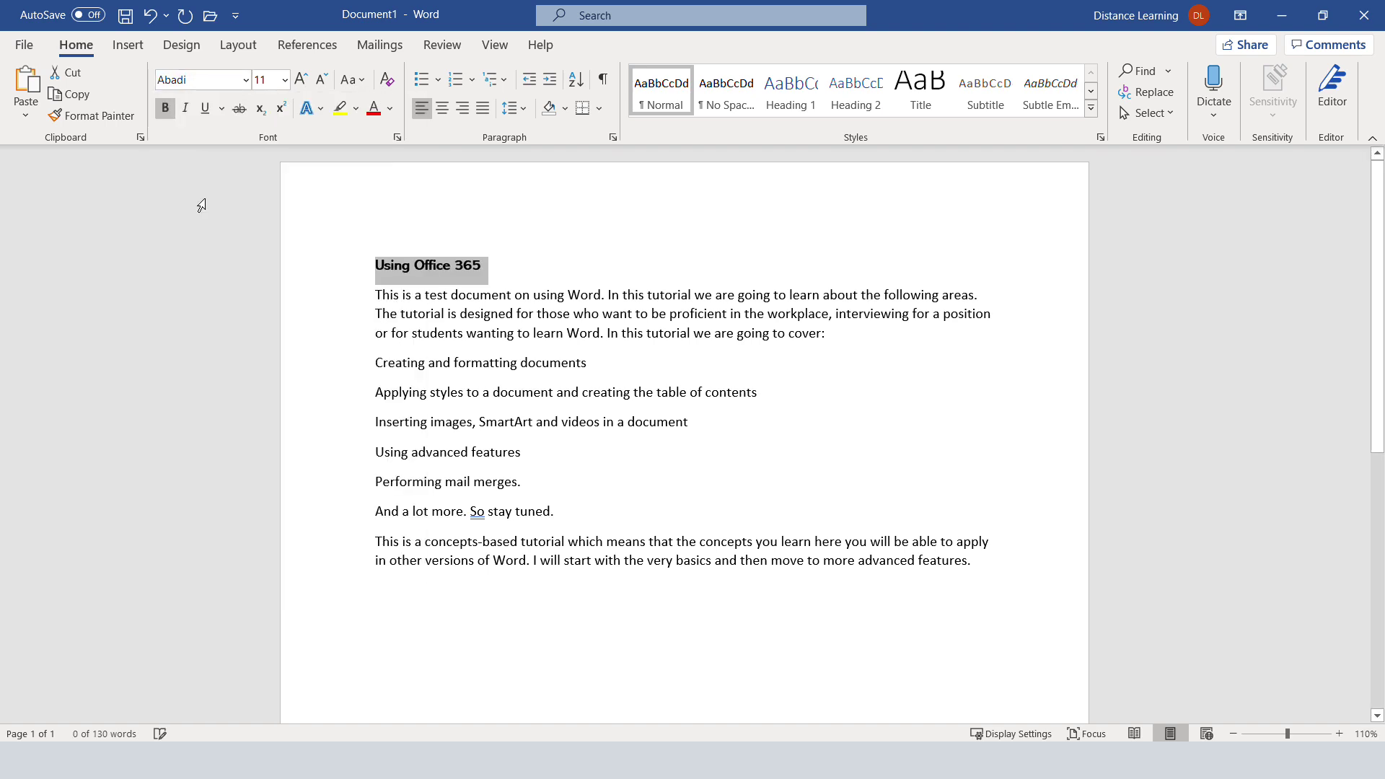
Enlarge the title's font size to 20
left_click(285, 79)
left_click(269, 230)
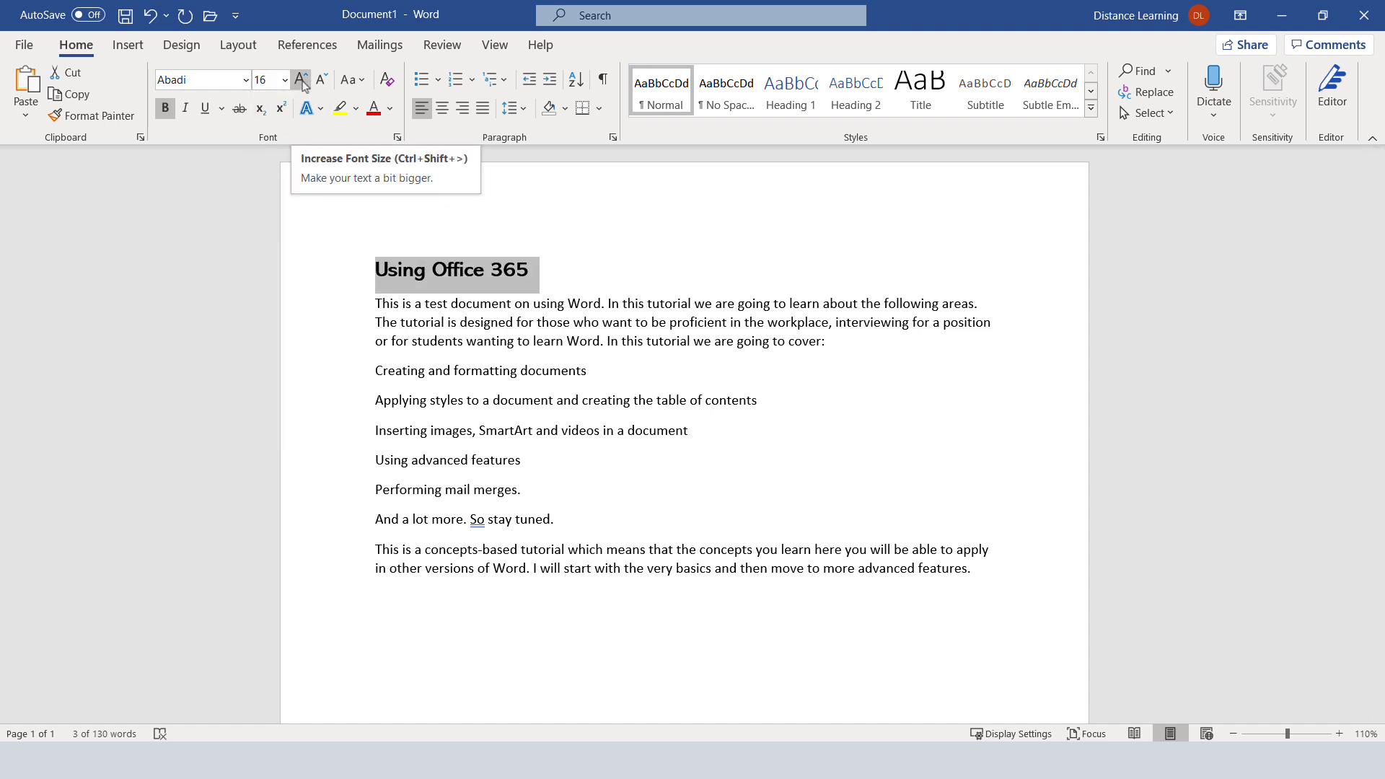
left_click(302, 79)
left_click(301, 79)
left_click(301, 79)
left_click(322, 81)
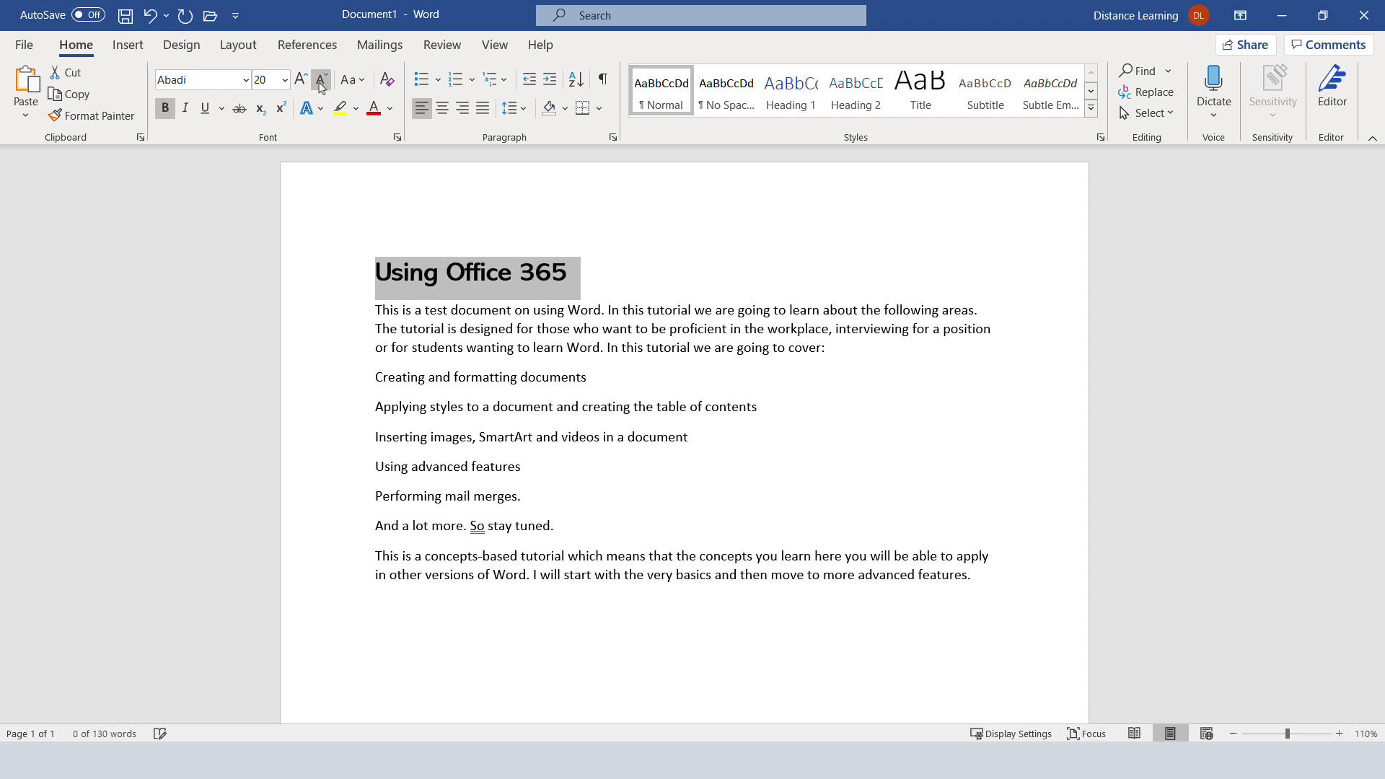
Convert the title to uppercase and colour its text red
left_click(349, 80)
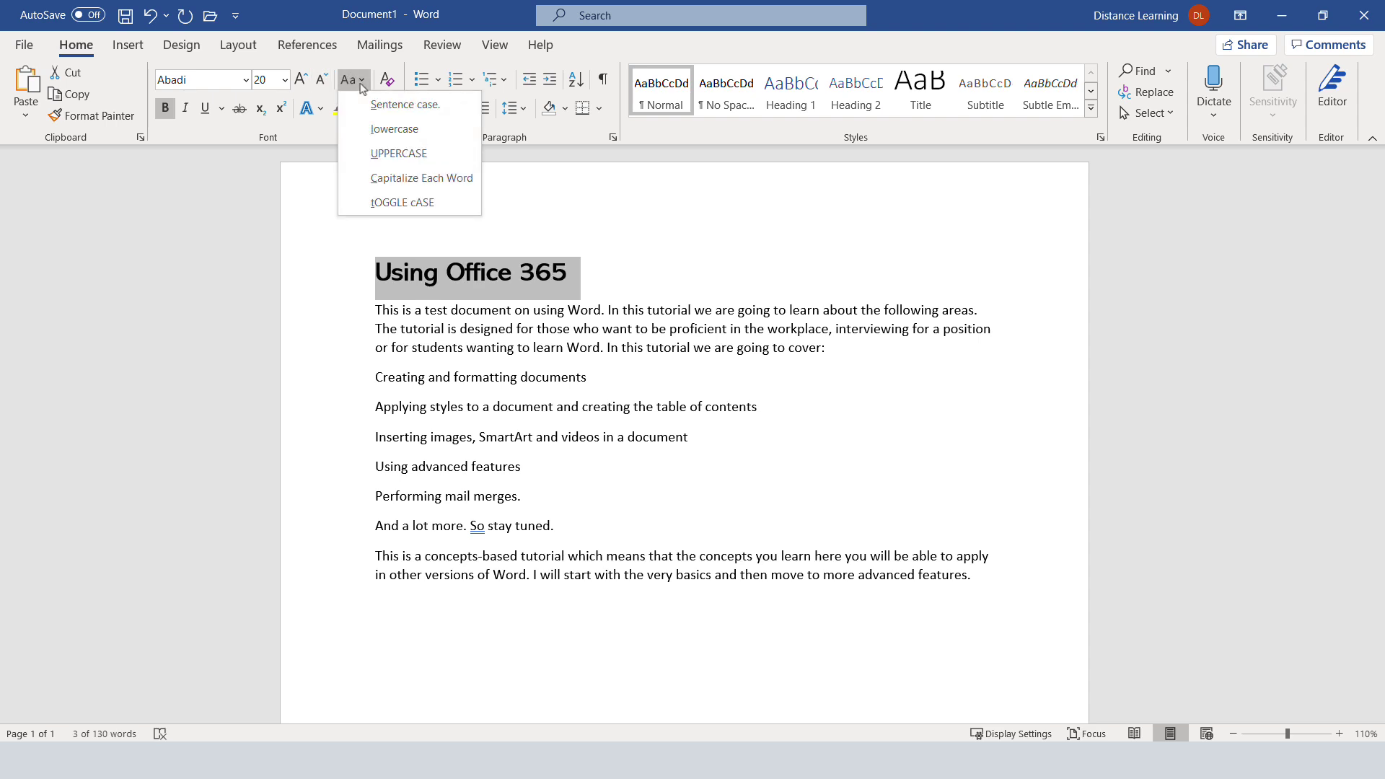
left_click(384, 153)
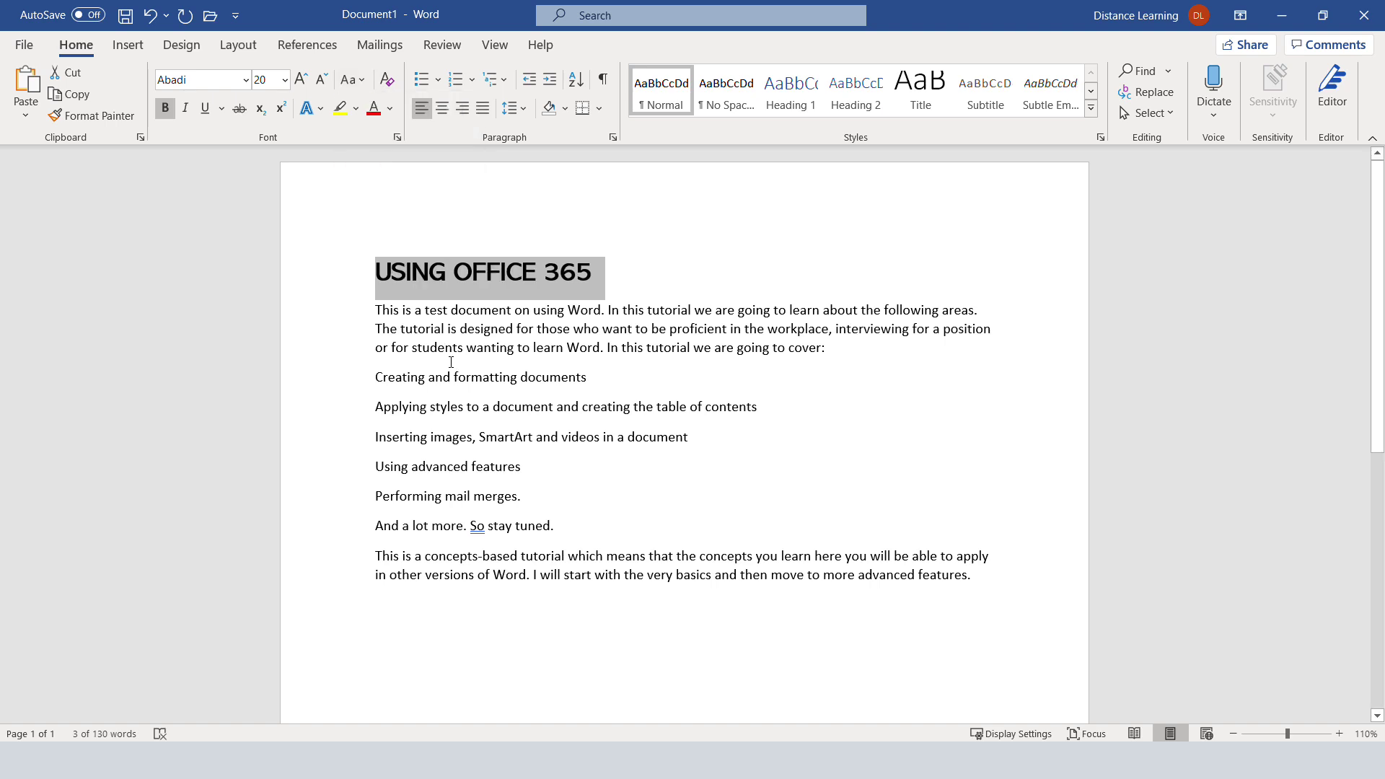
left_click(431, 310)
left_click_drag(592, 280, 378, 276)
left_click(458, 309)
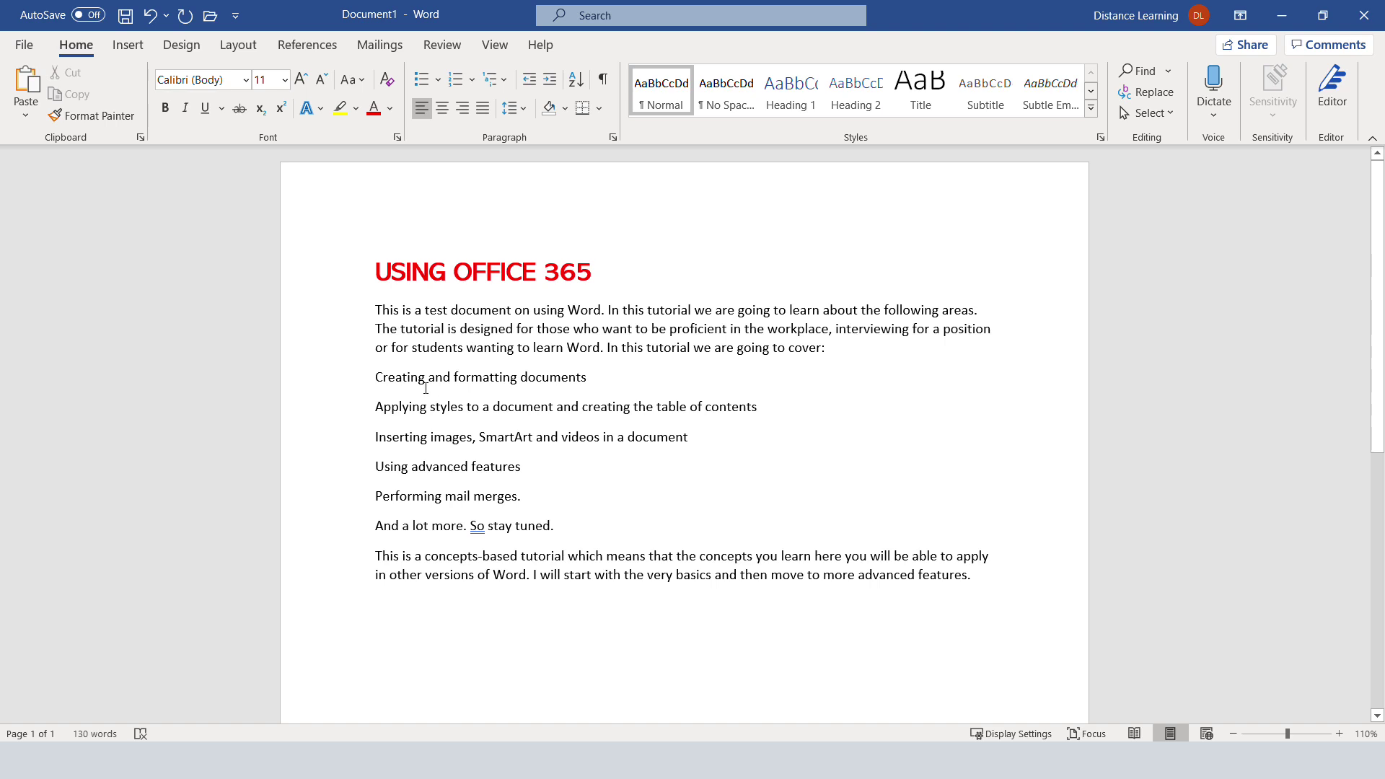
Turn the six topic lines into a bulleted list with the multicoloured picture bullet
left_click_drag(381, 389, 462, 528)
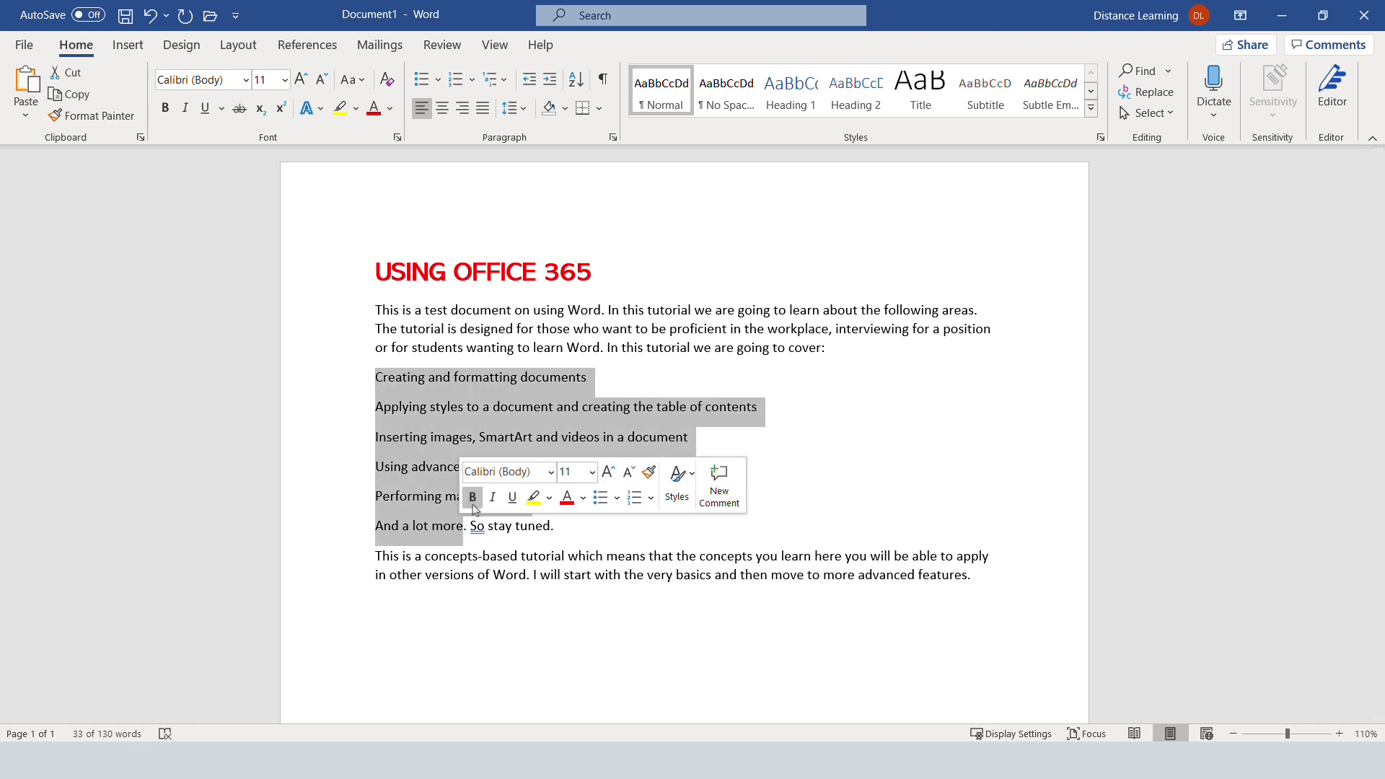
left_click(424, 81)
left_click(437, 80)
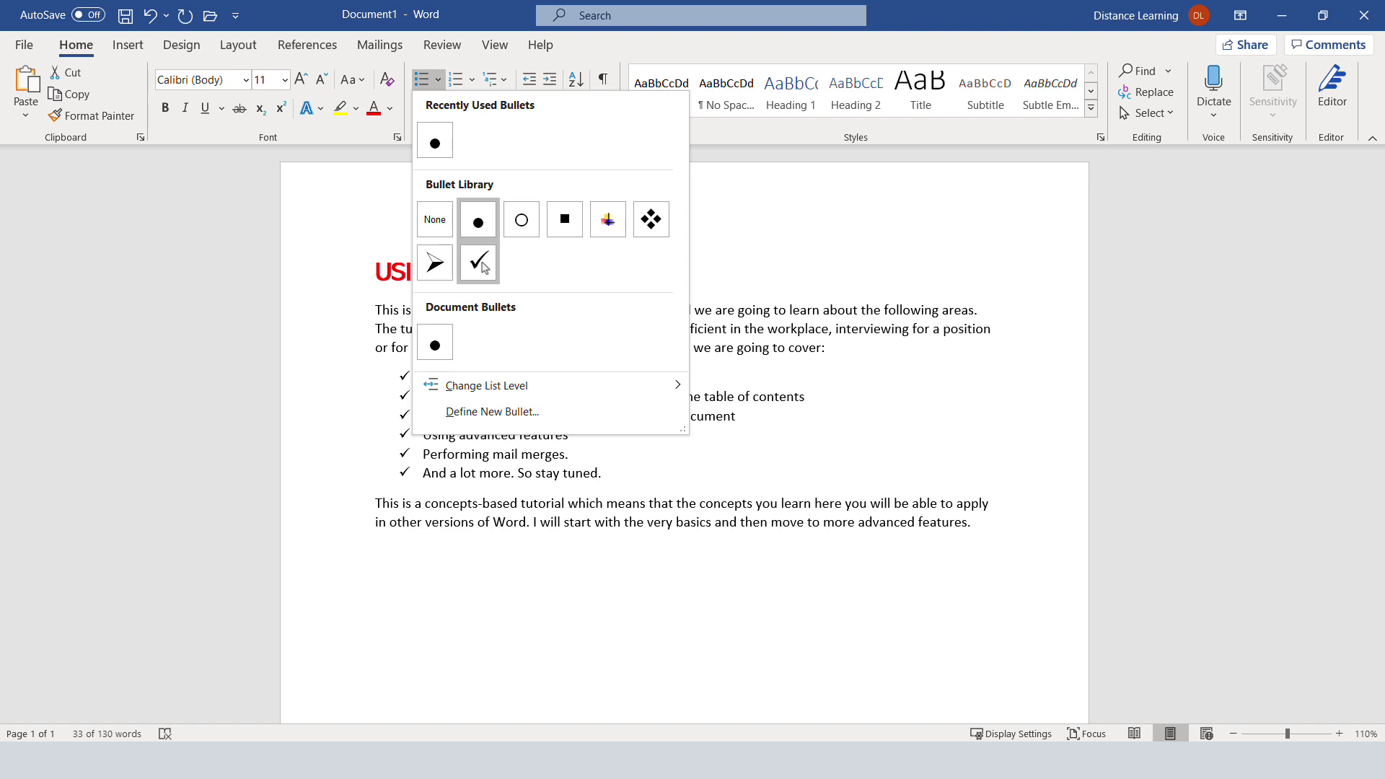
left_click(608, 219)
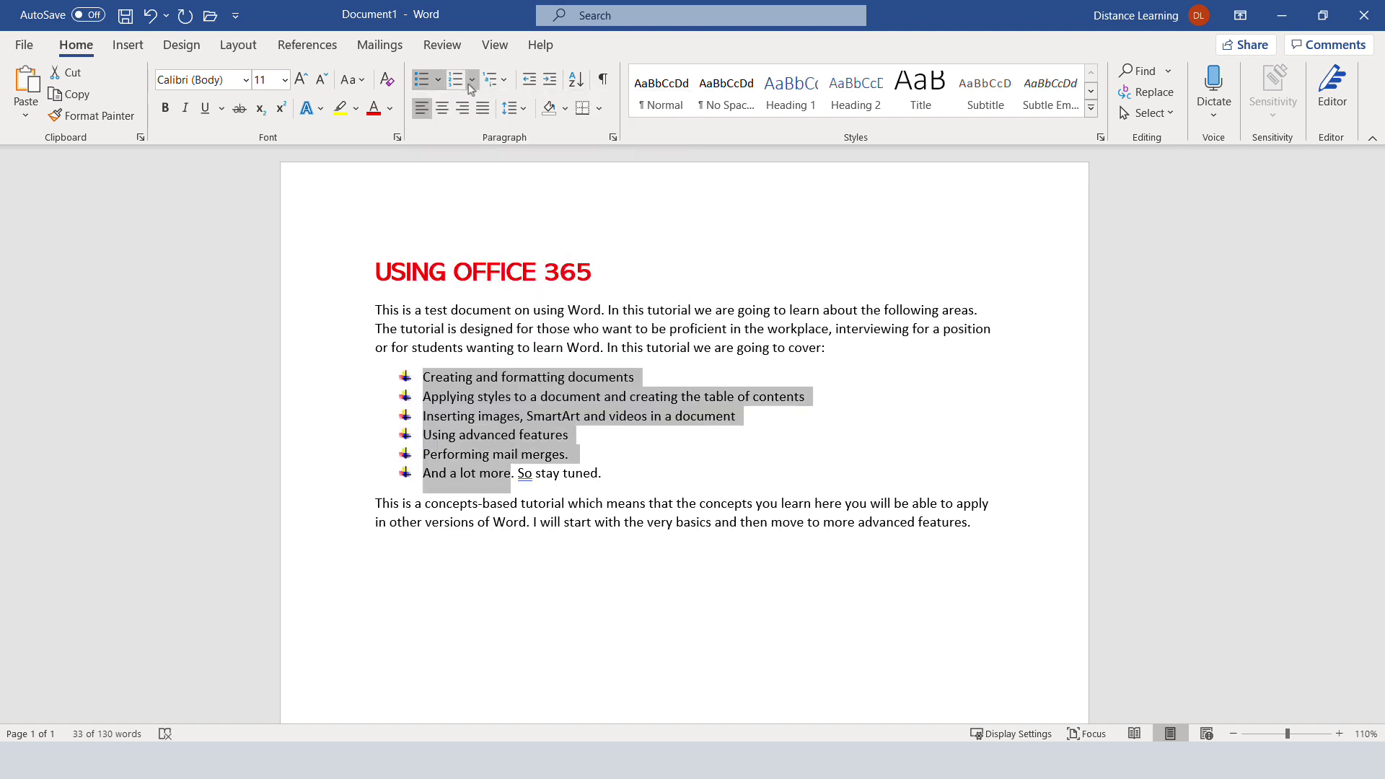
Change the six-item topic list to a numbered list in the 1., 2., 3. format
left_click(458, 81)
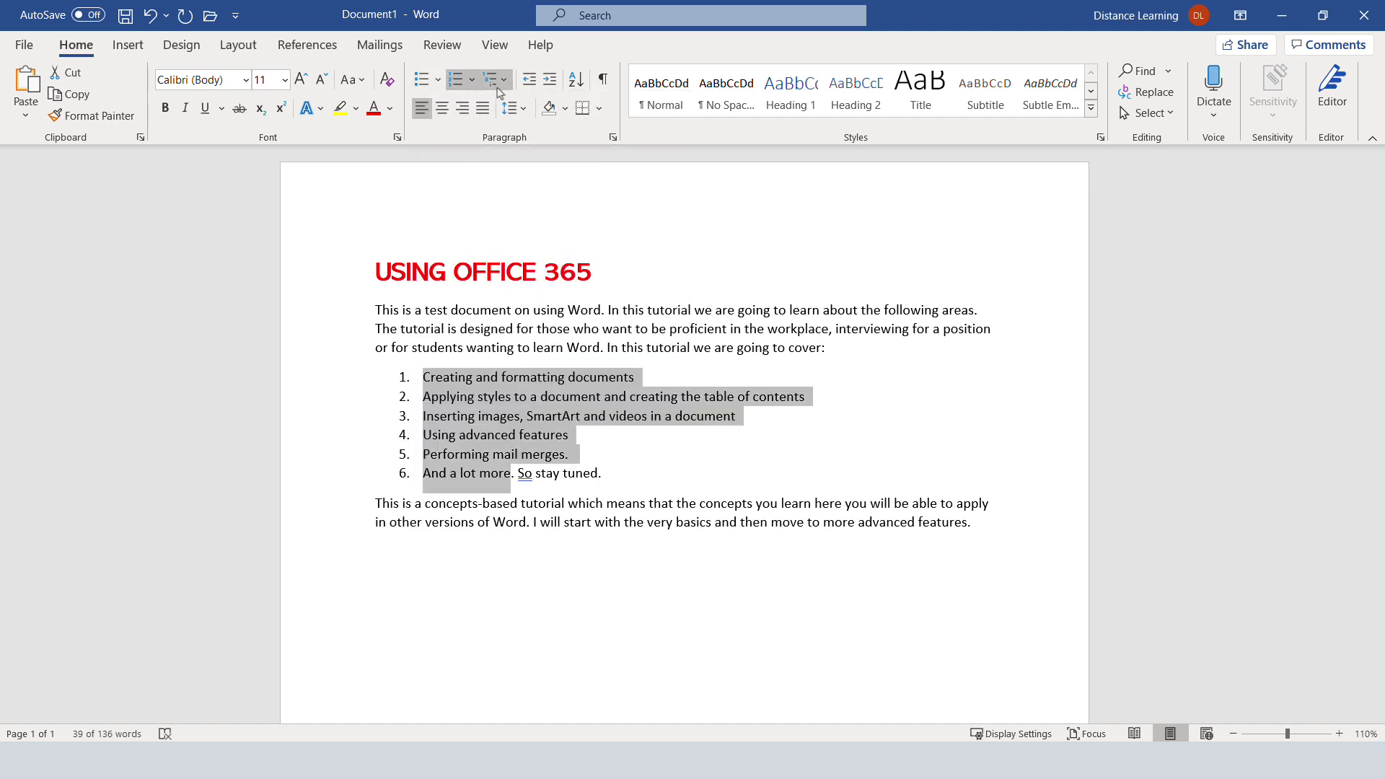
left_click(498, 82)
left_click(440, 326)
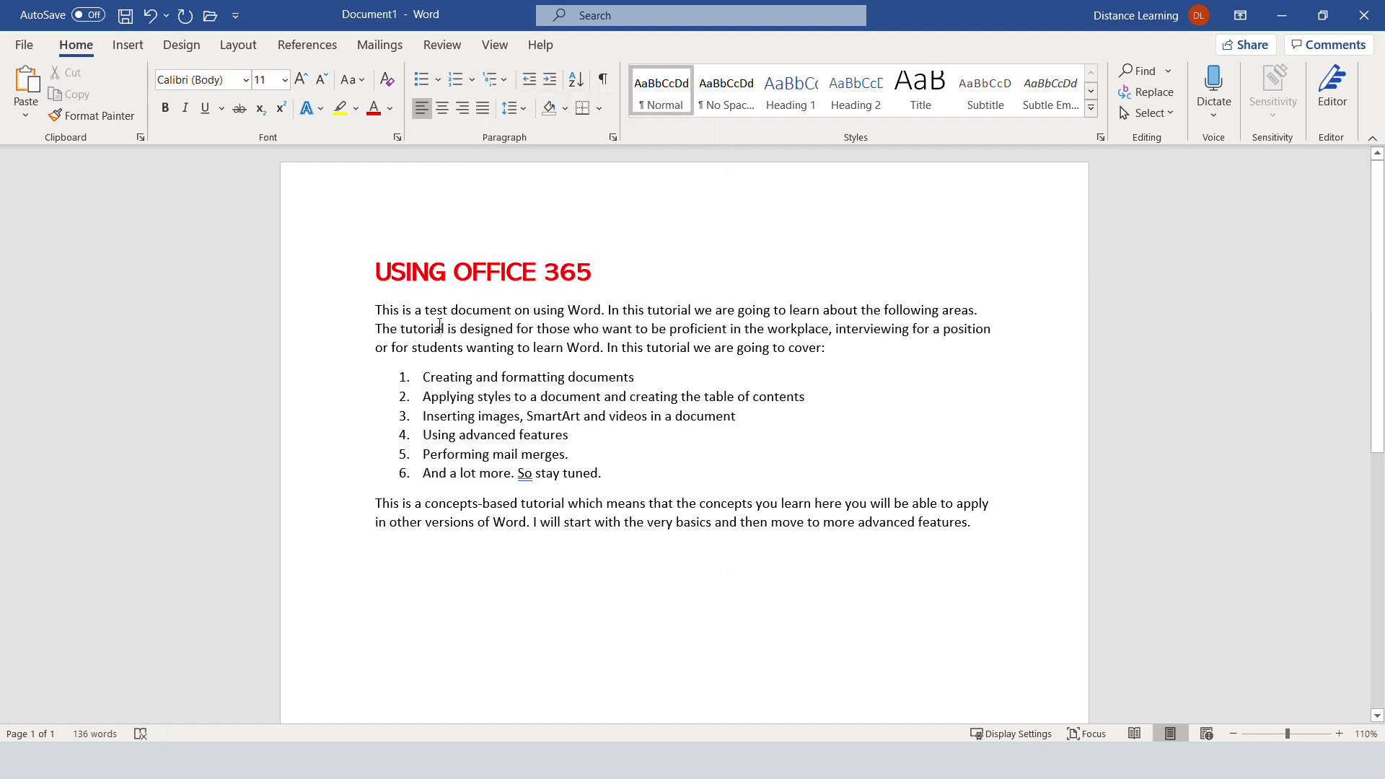
Try centre and right alignment on the introductory paragraph, and set it back to left alignment
left_click_drag(824, 348, 375, 308)
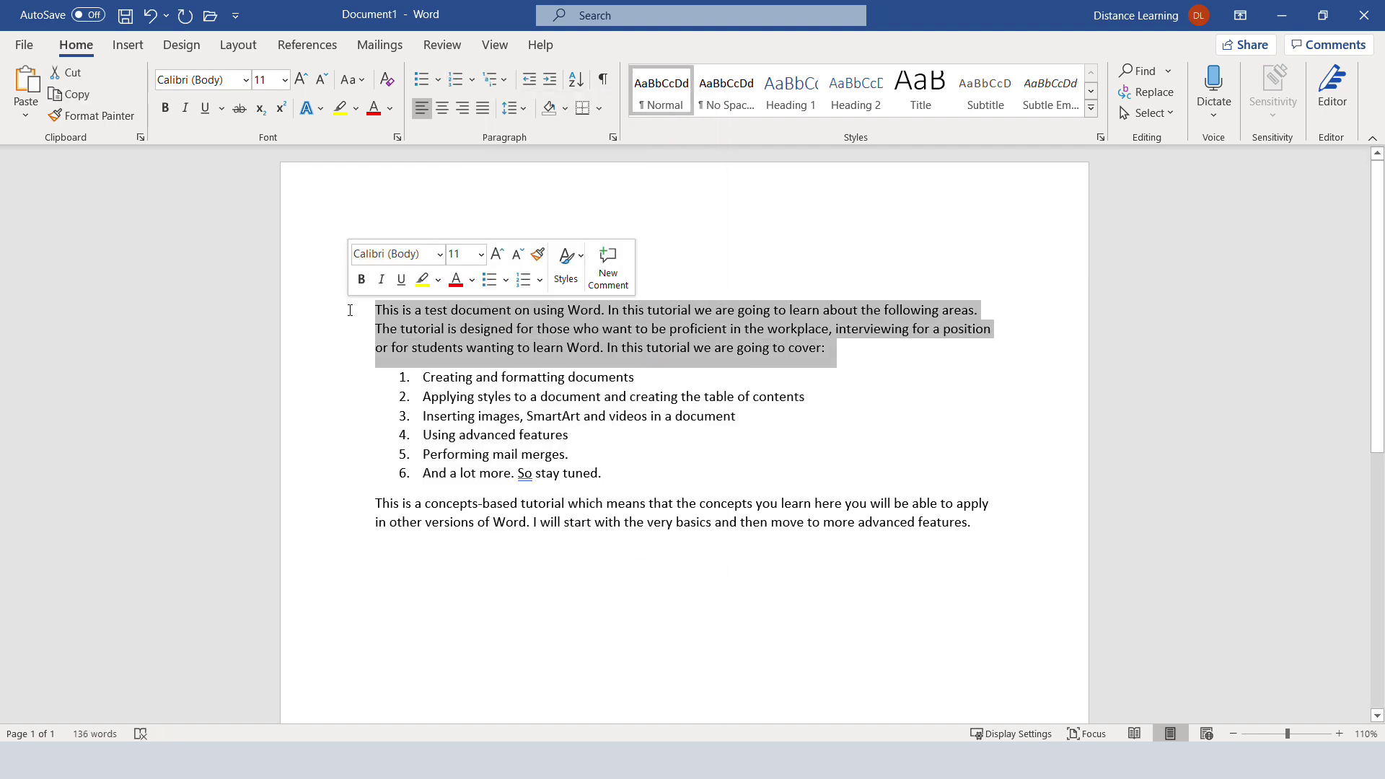
left_click(437, 111)
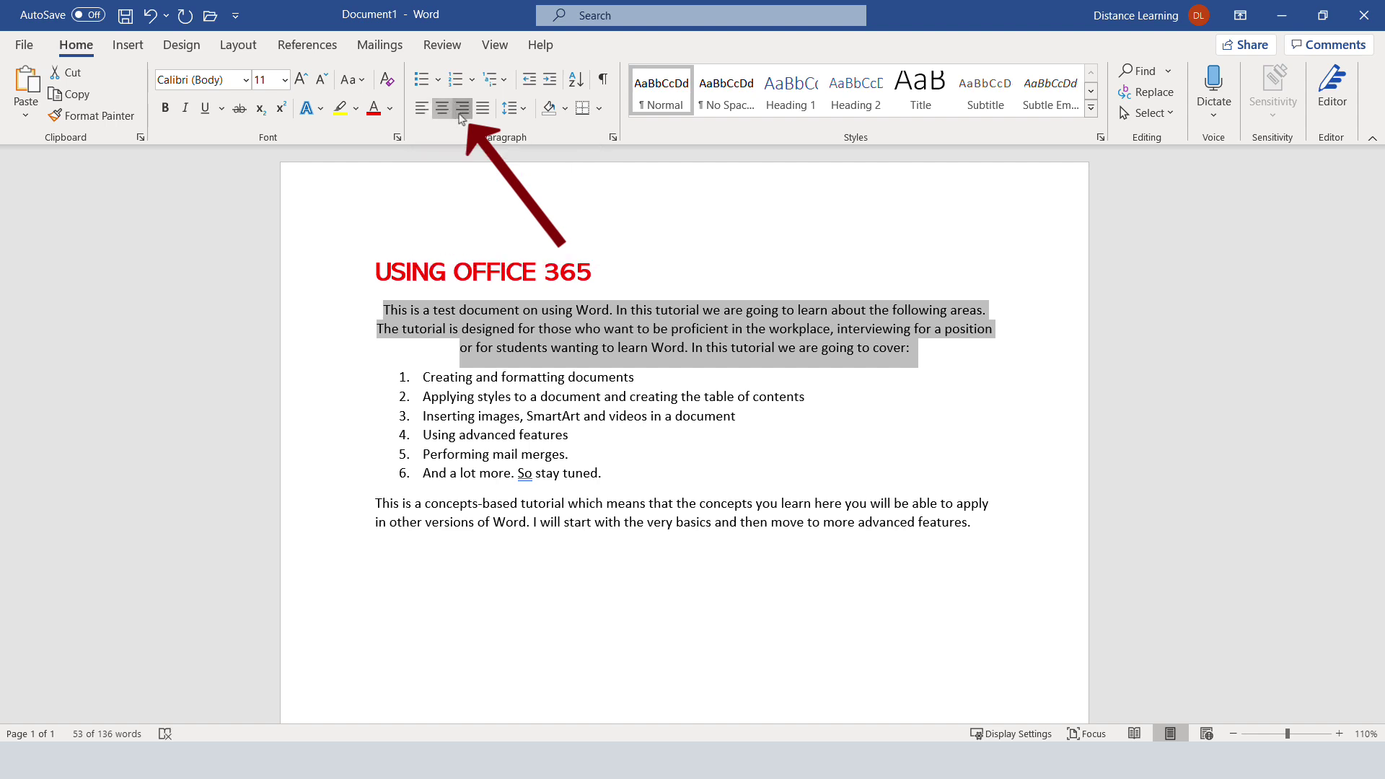
left_click(462, 109)
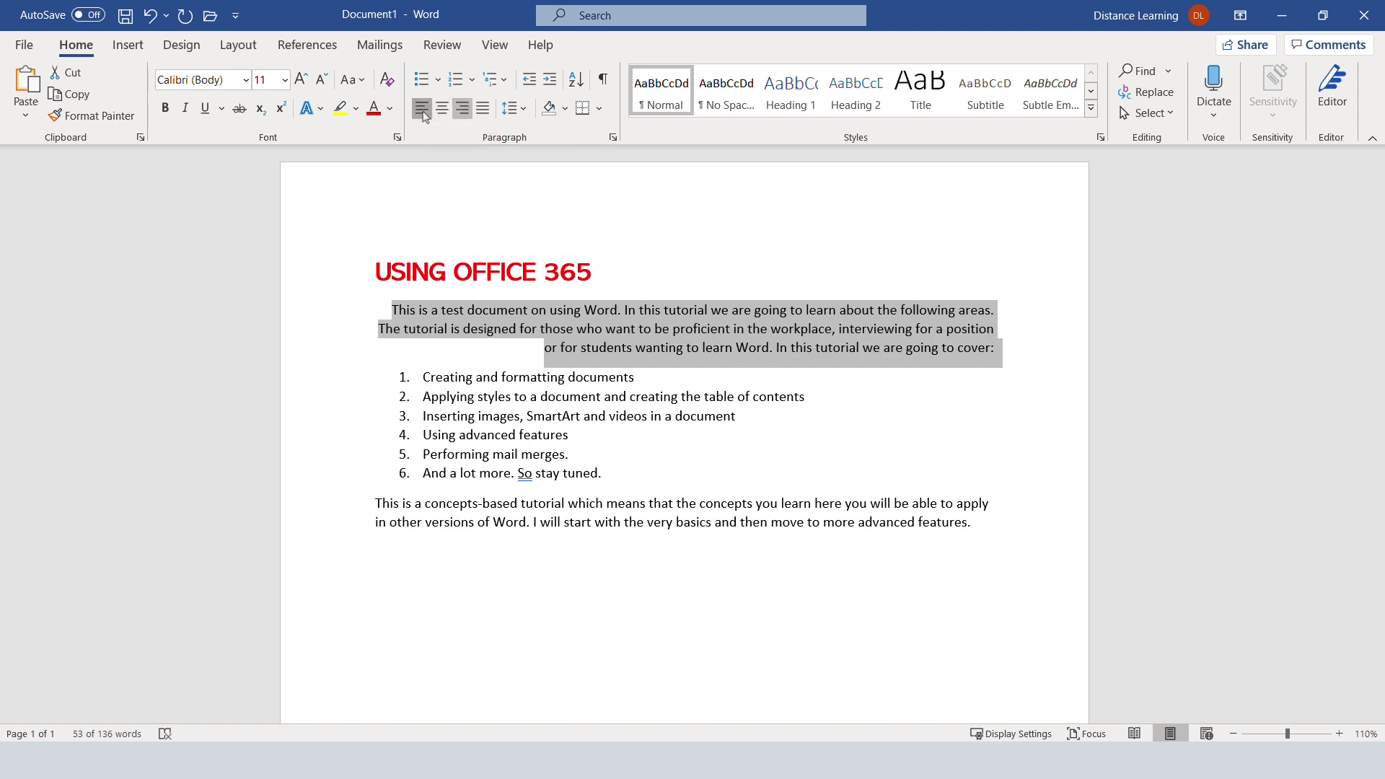
left_click(423, 111)
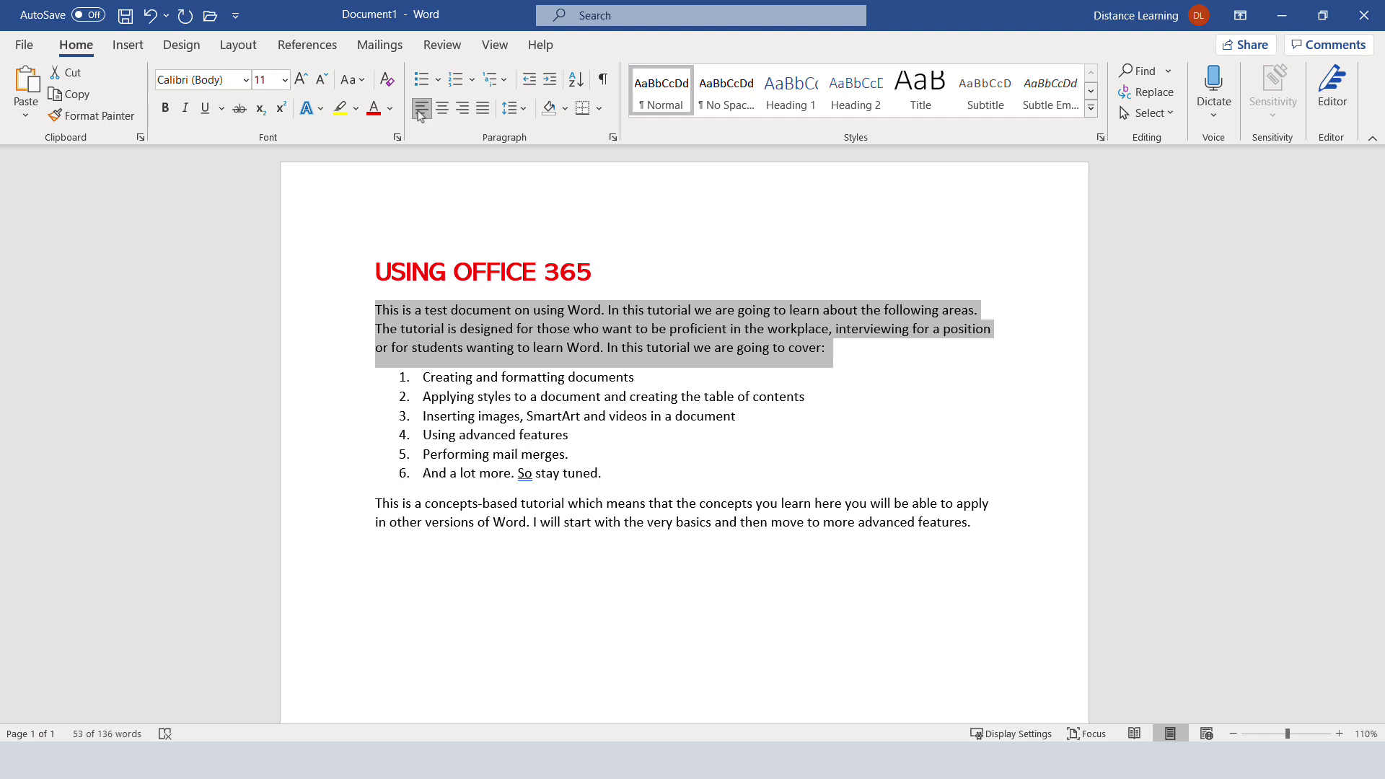
left_click(375, 306)
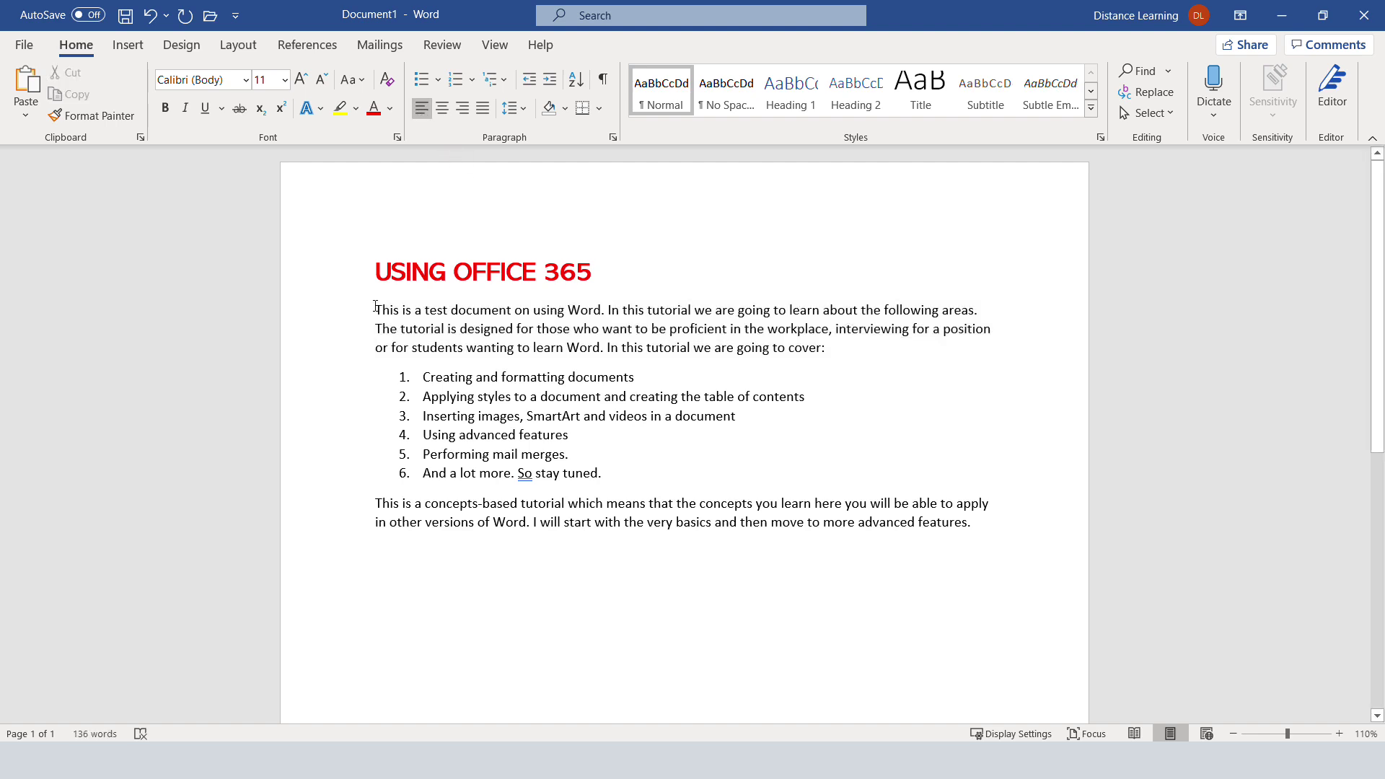
Set the line spacing of all text below the title to 2.0
left_click_drag(380, 326, 1053, 663)
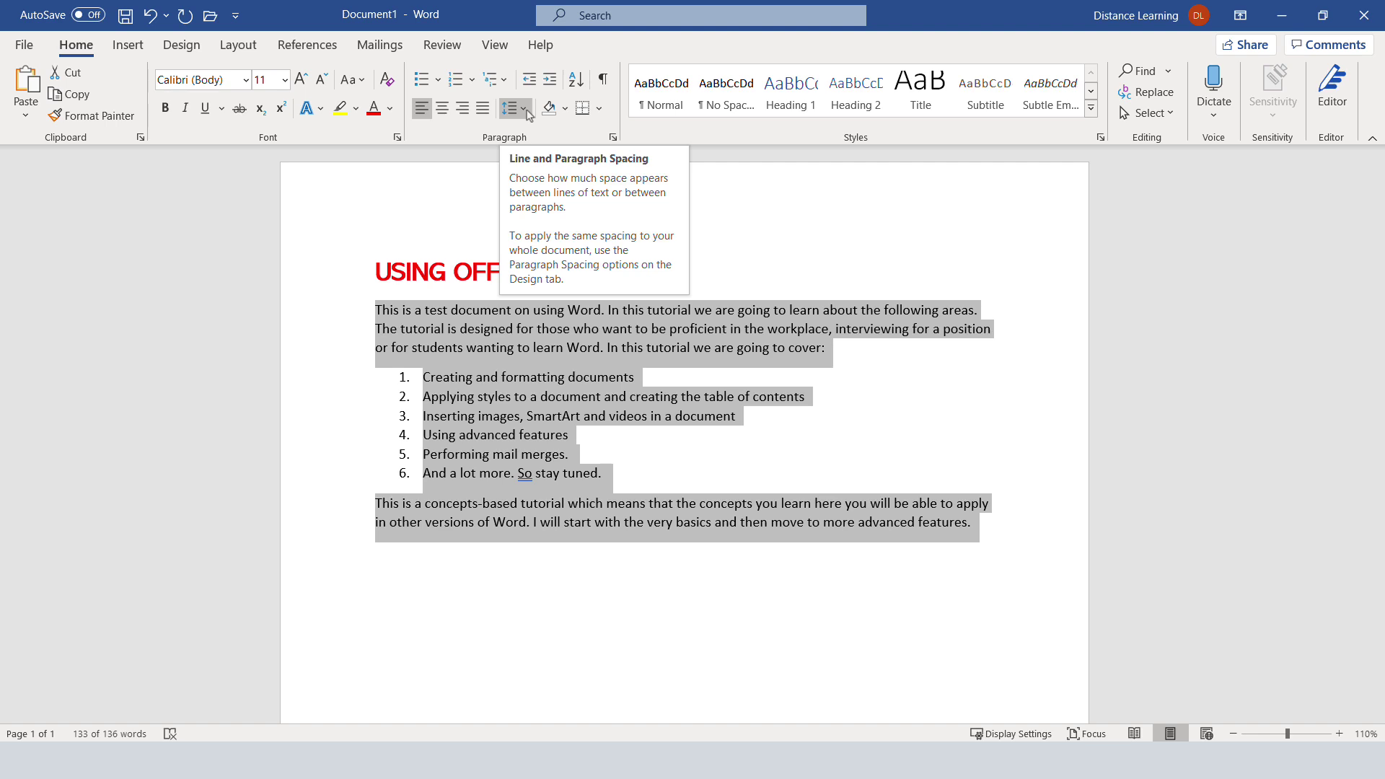
left_click(527, 112)
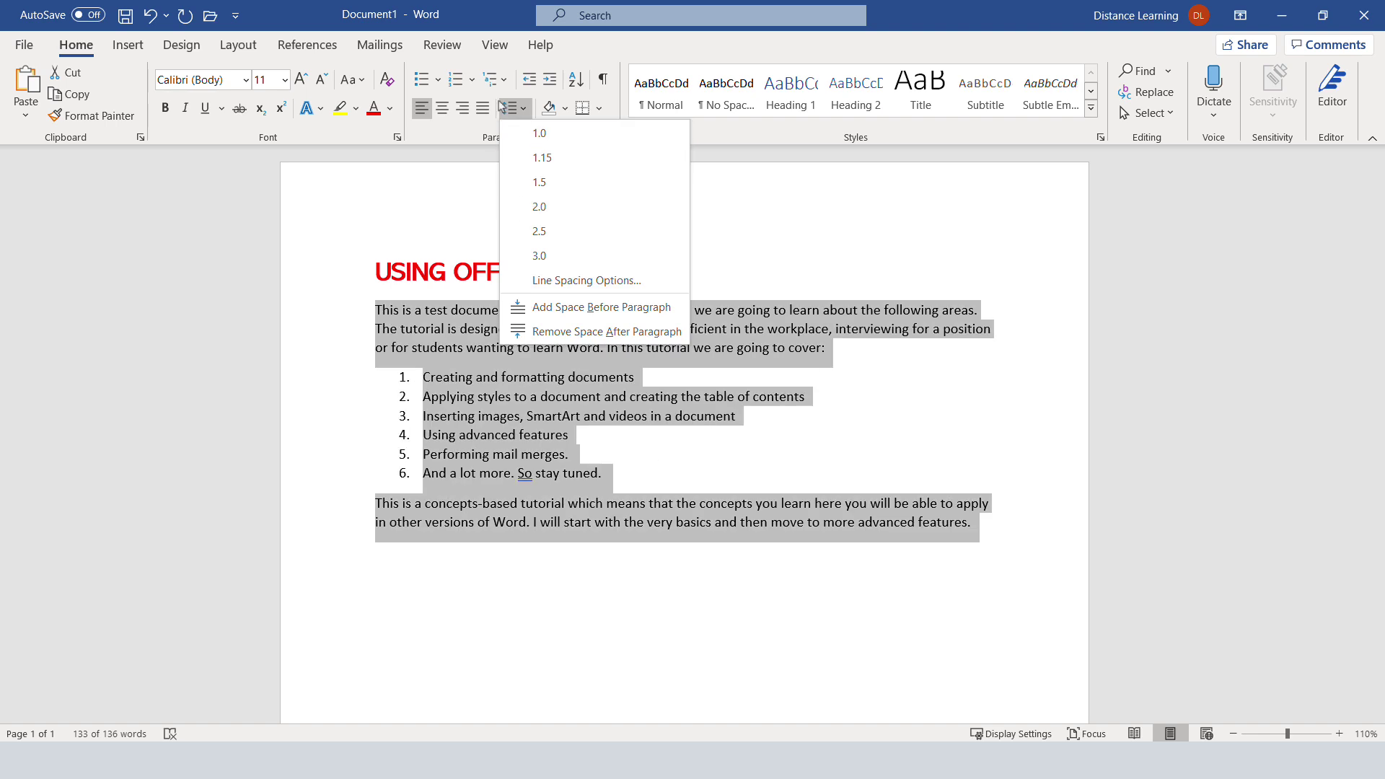
left_click(547, 207)
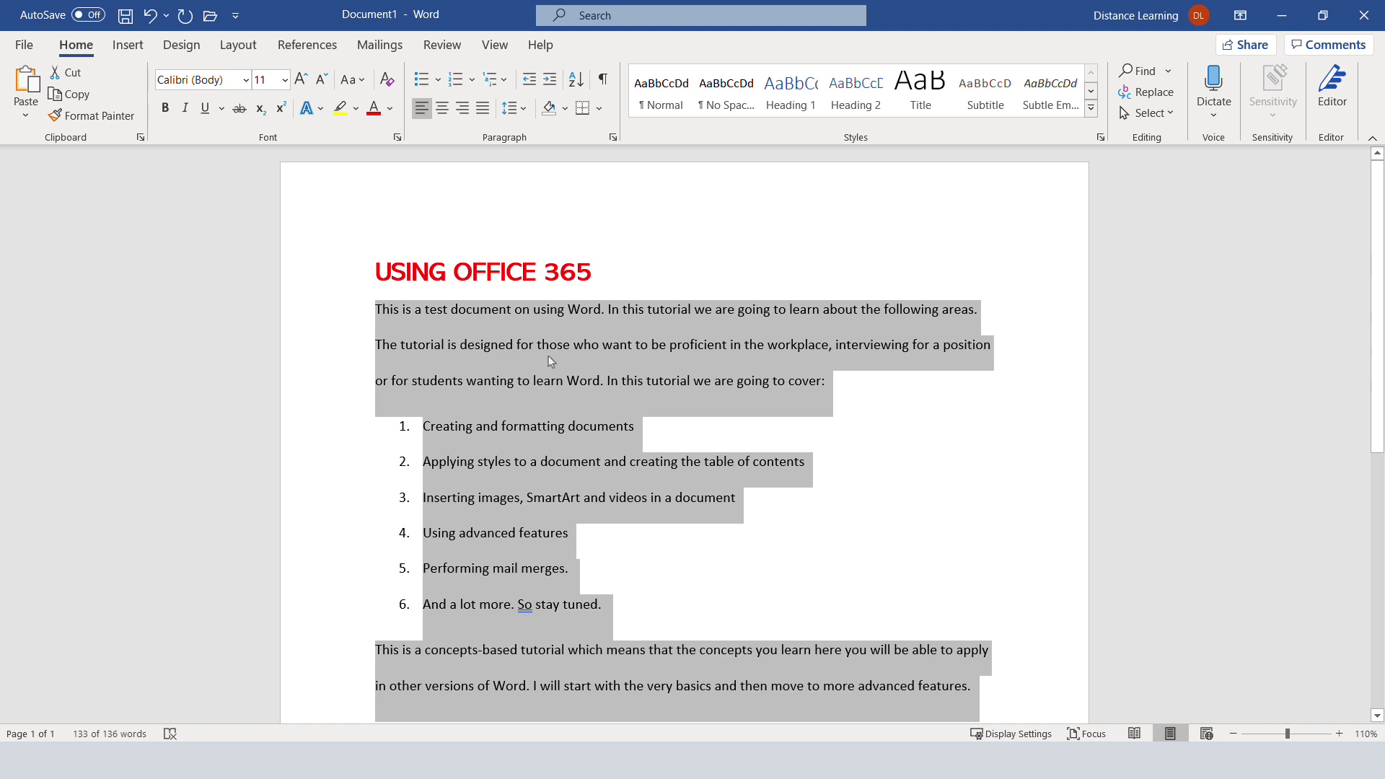
left_click(530, 345)
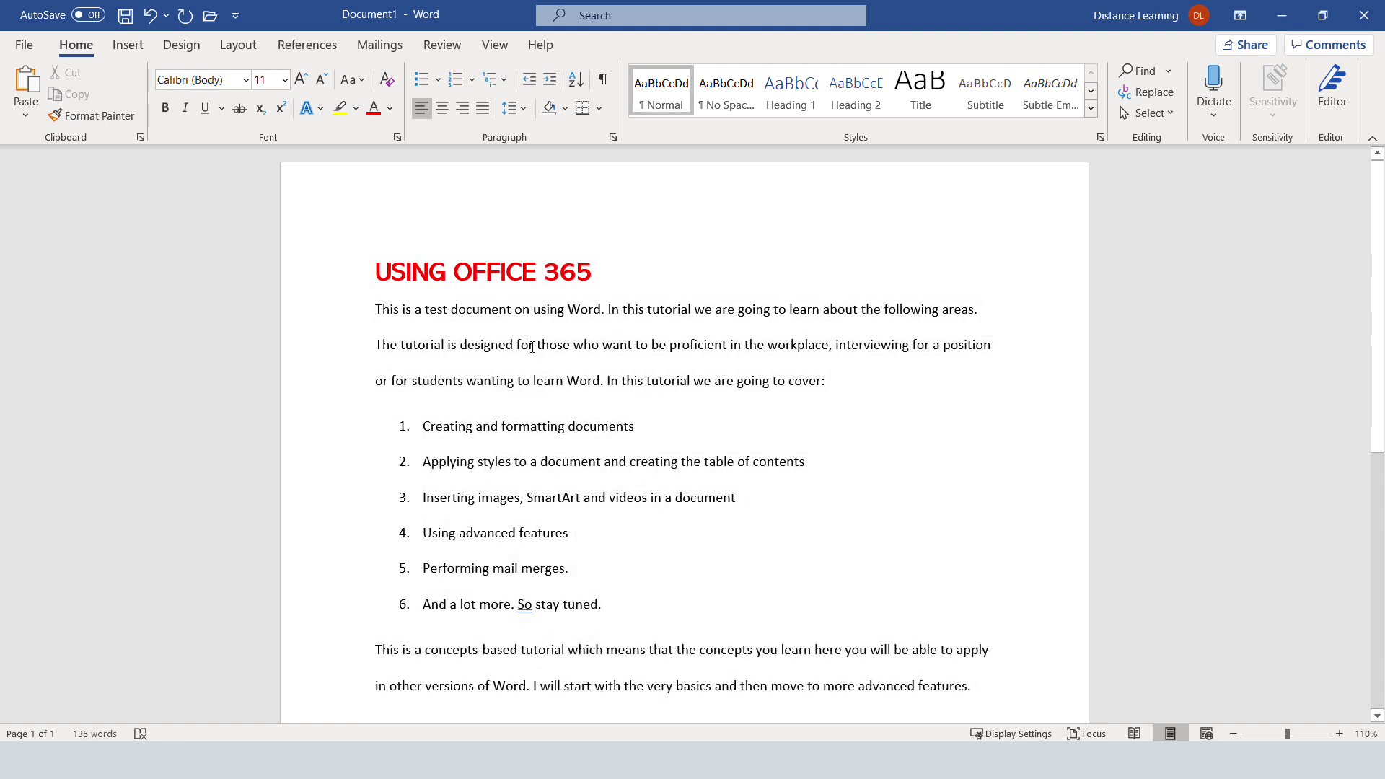
Undo the line spacing change on the body text and clear the selection
left_click(151, 15)
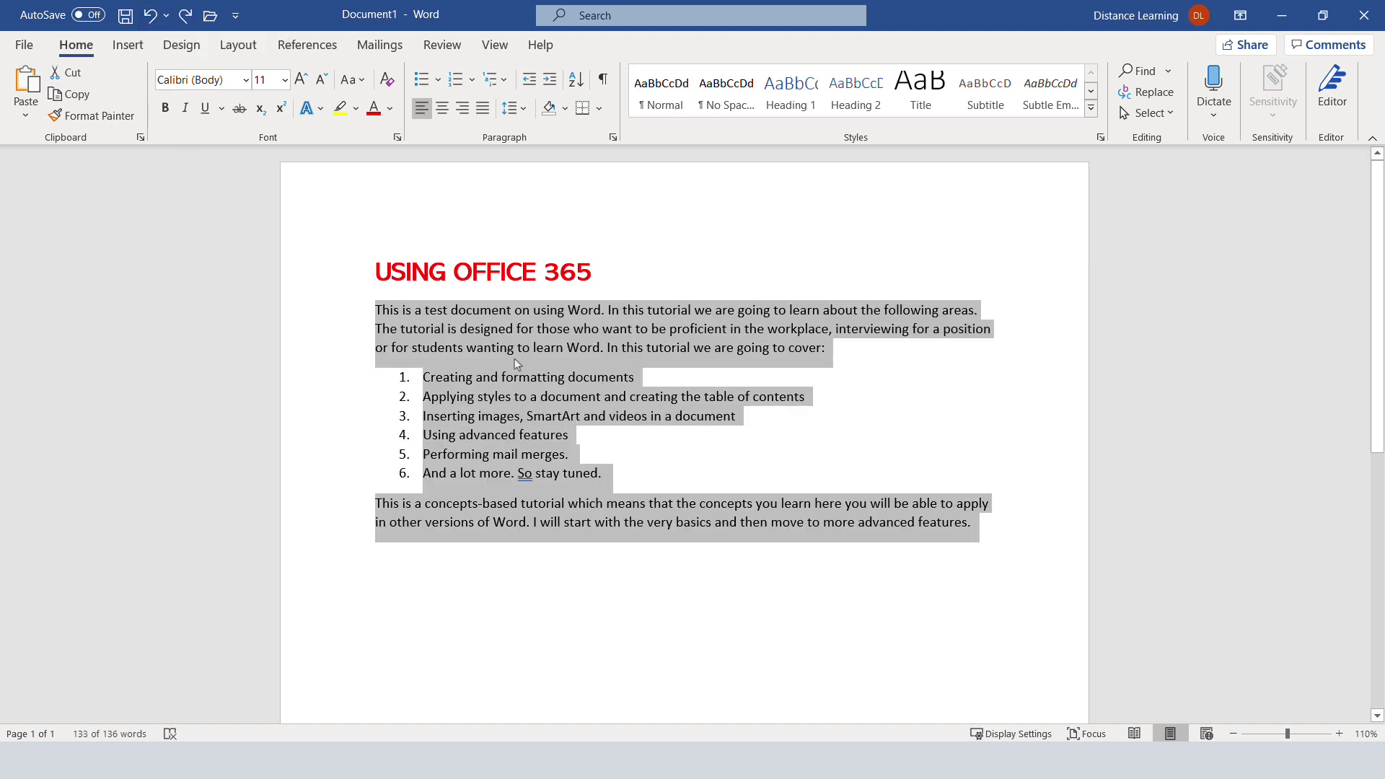
left_click(564, 348)
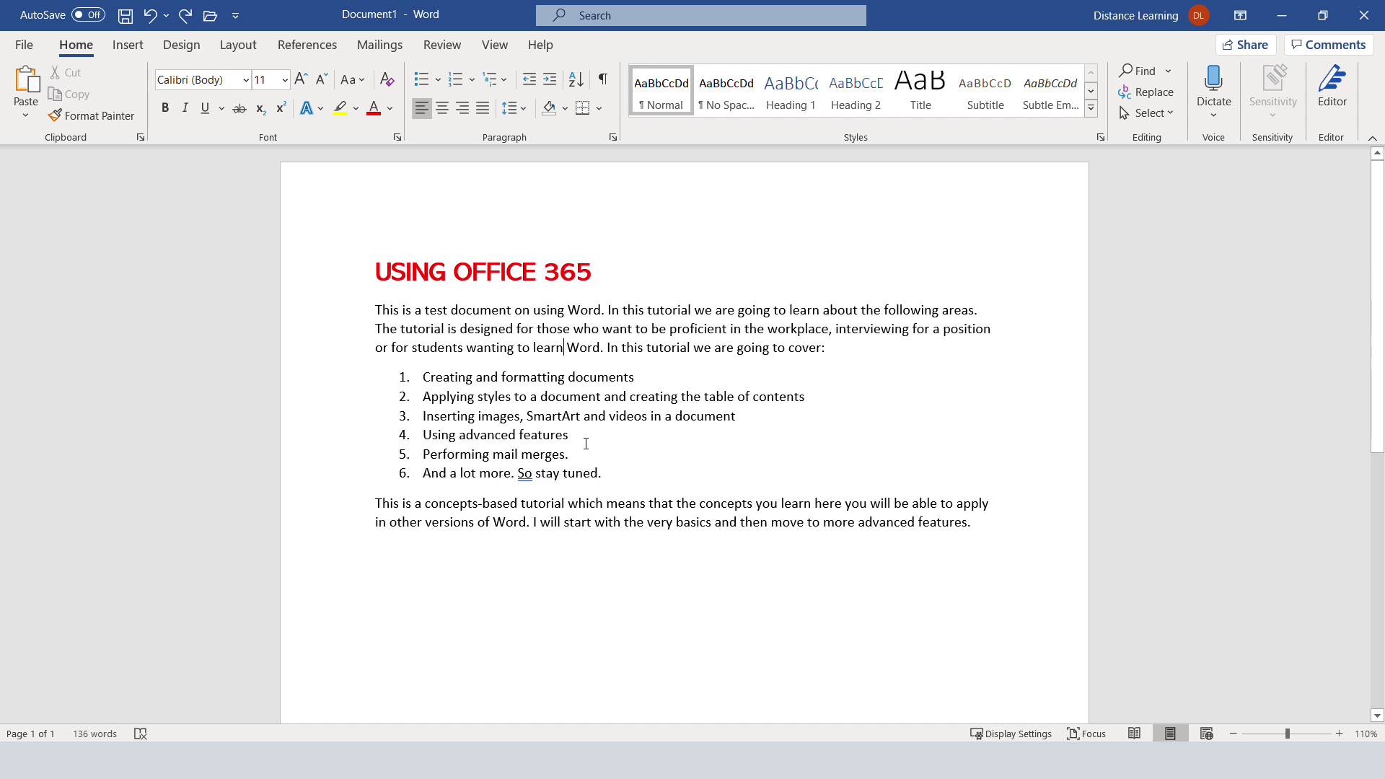
left_click(596, 396)
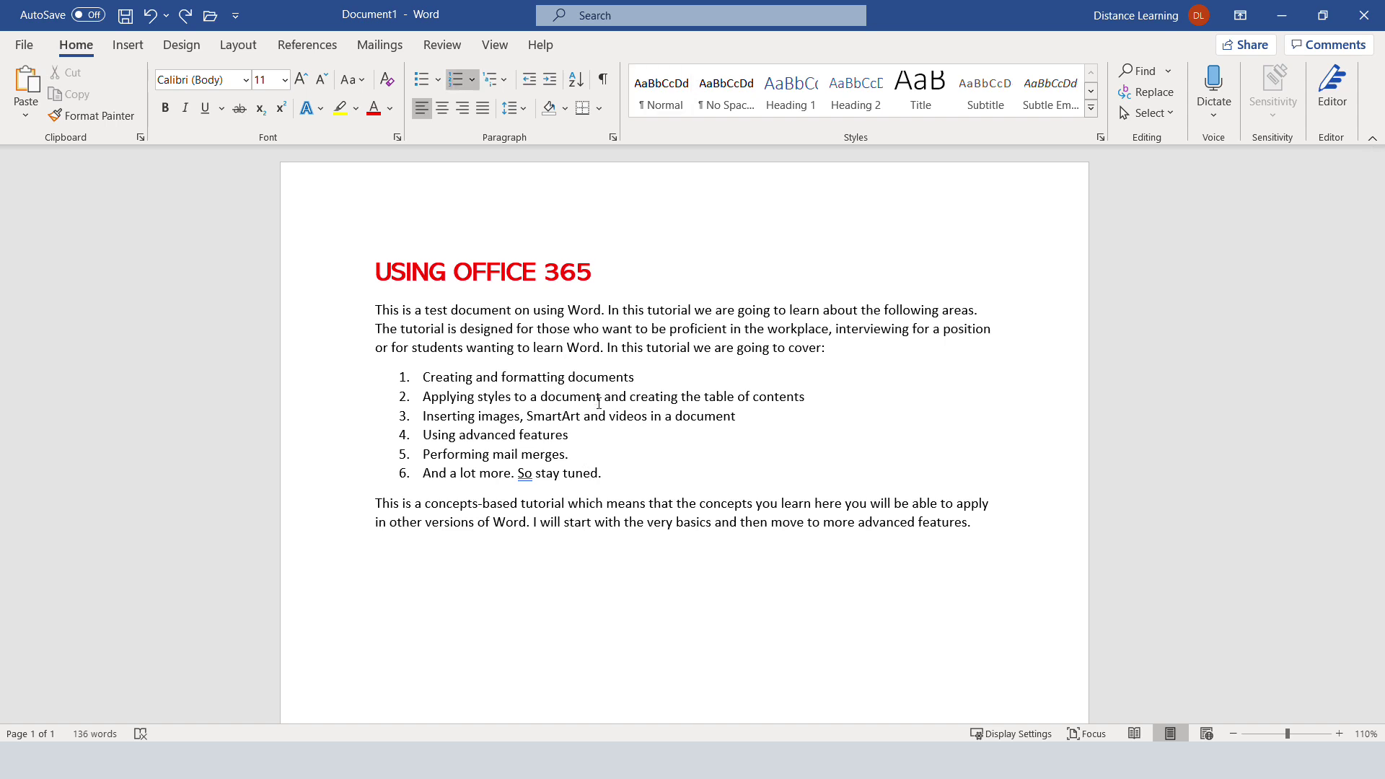
left_click(599, 347)
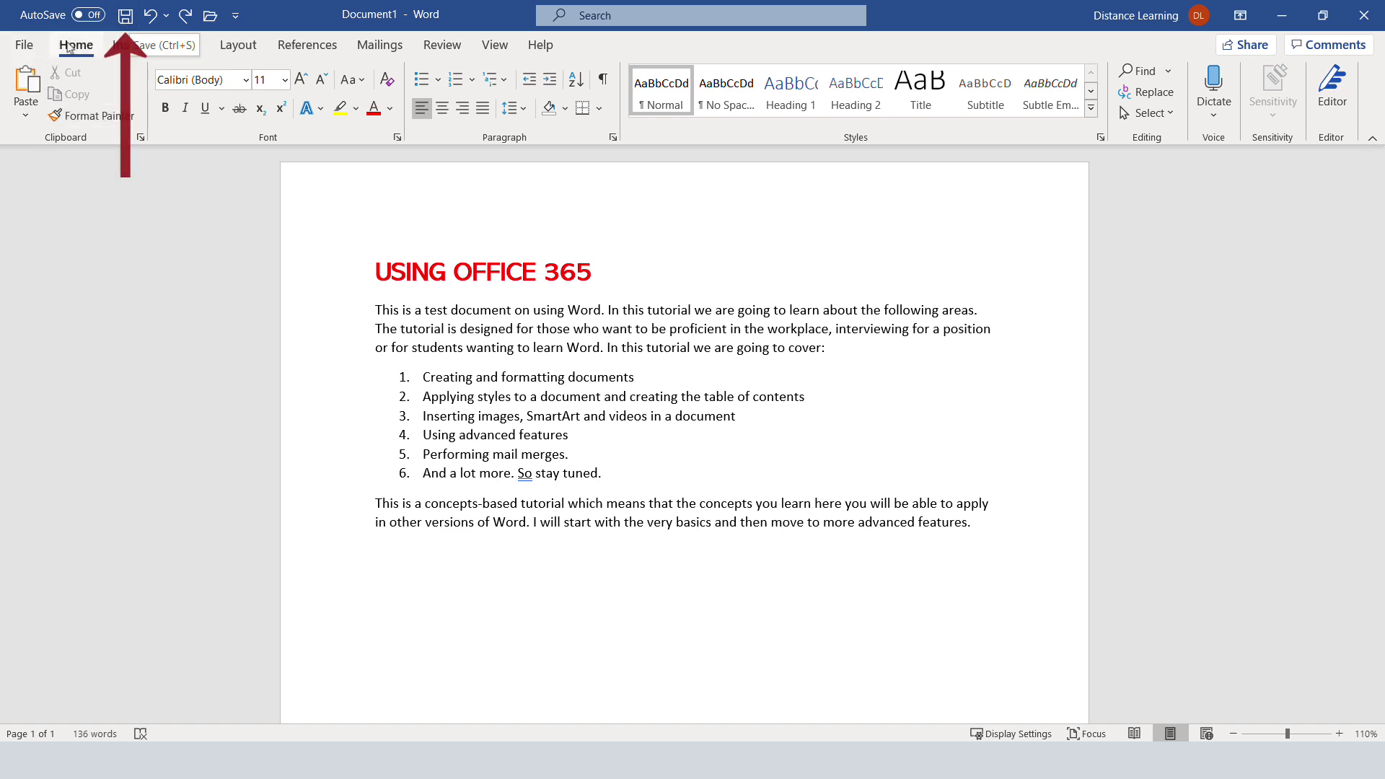
left_click(24, 46)
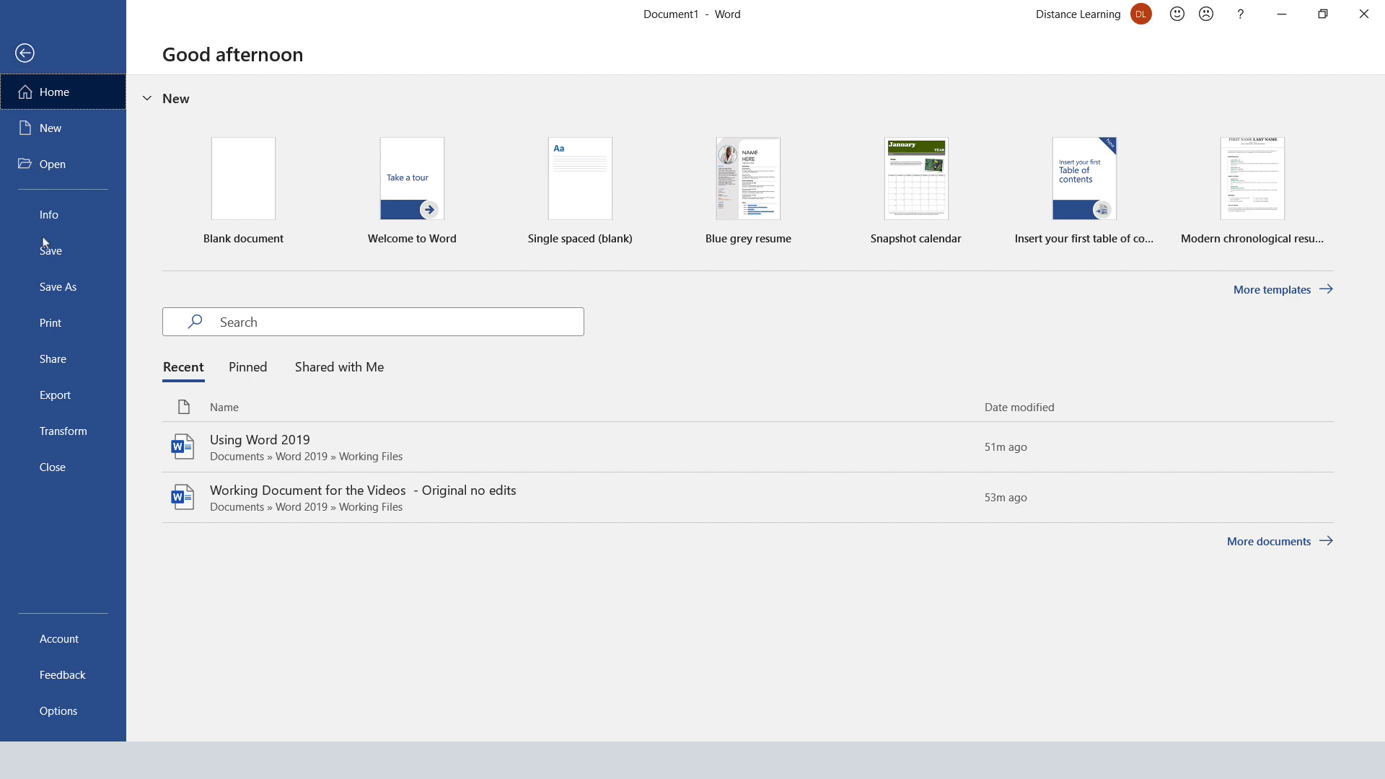
left_click(44, 254)
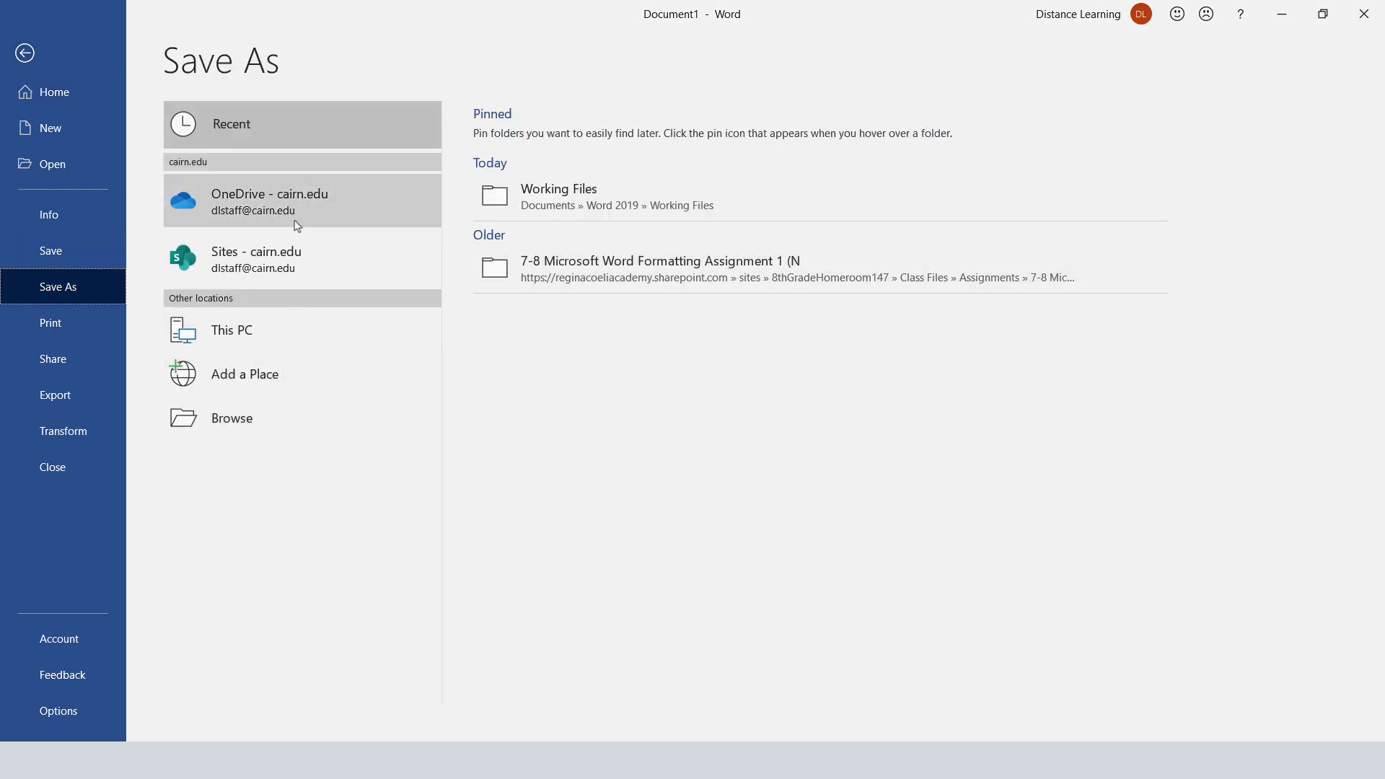
left_click(24, 56)
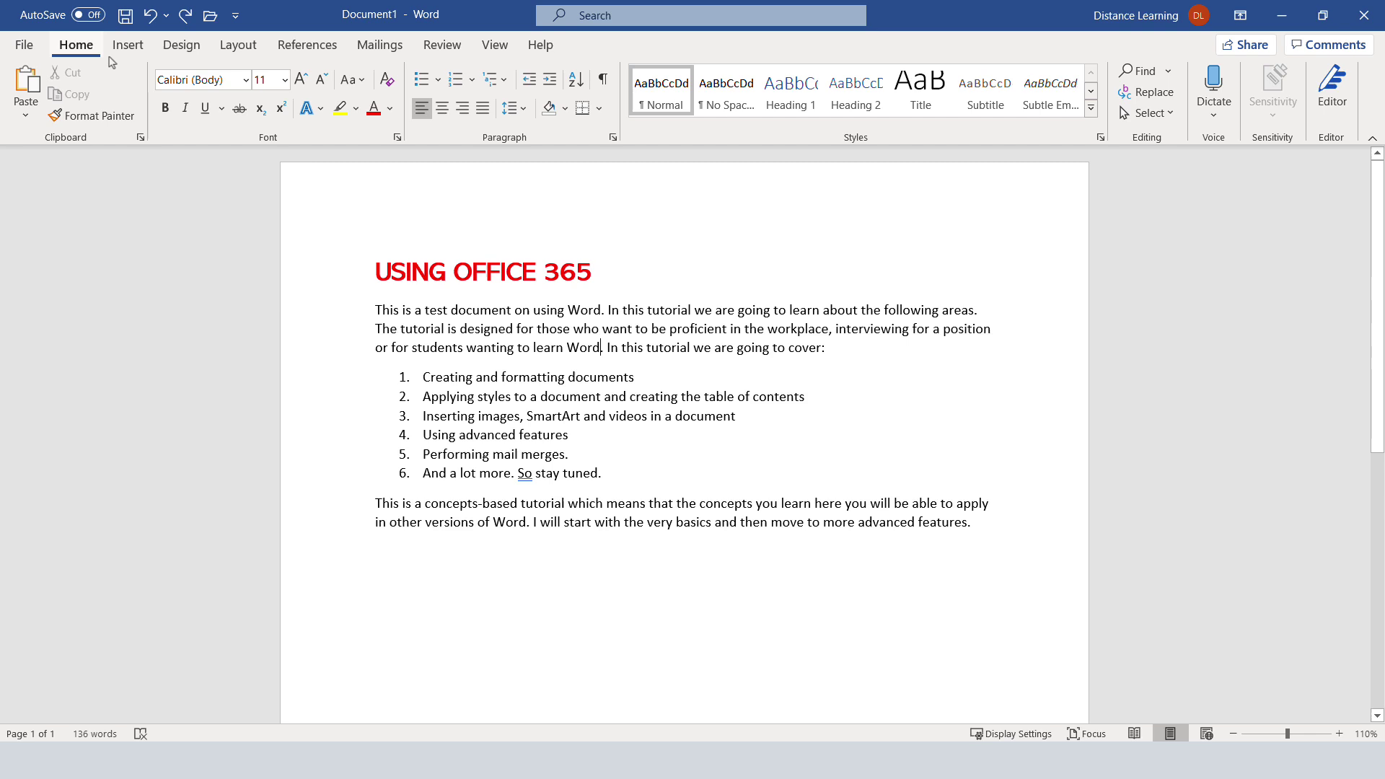
Save the document as a Word Document named USING OFFICE 365 in the Documents folder on this PC
left_click(125, 20)
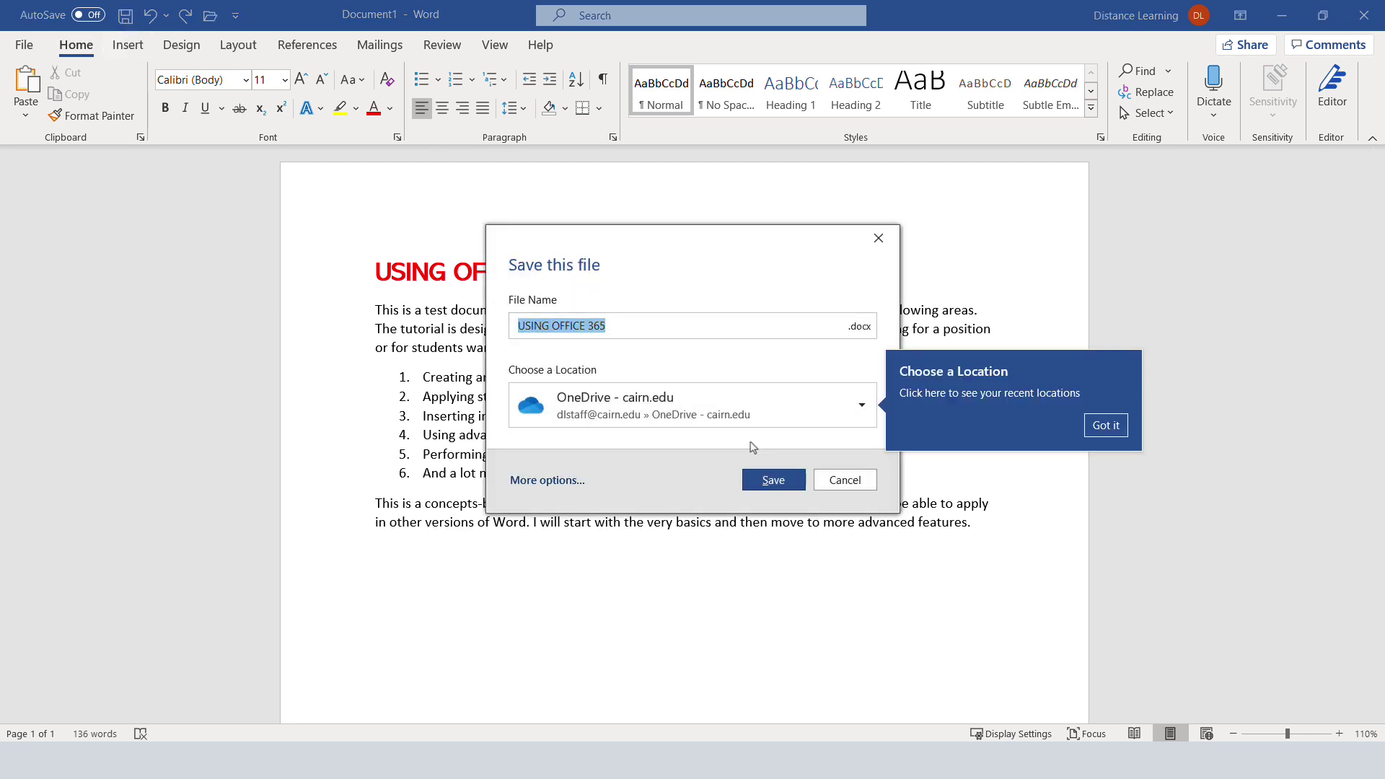
left_click(843, 481)
left_click(20, 46)
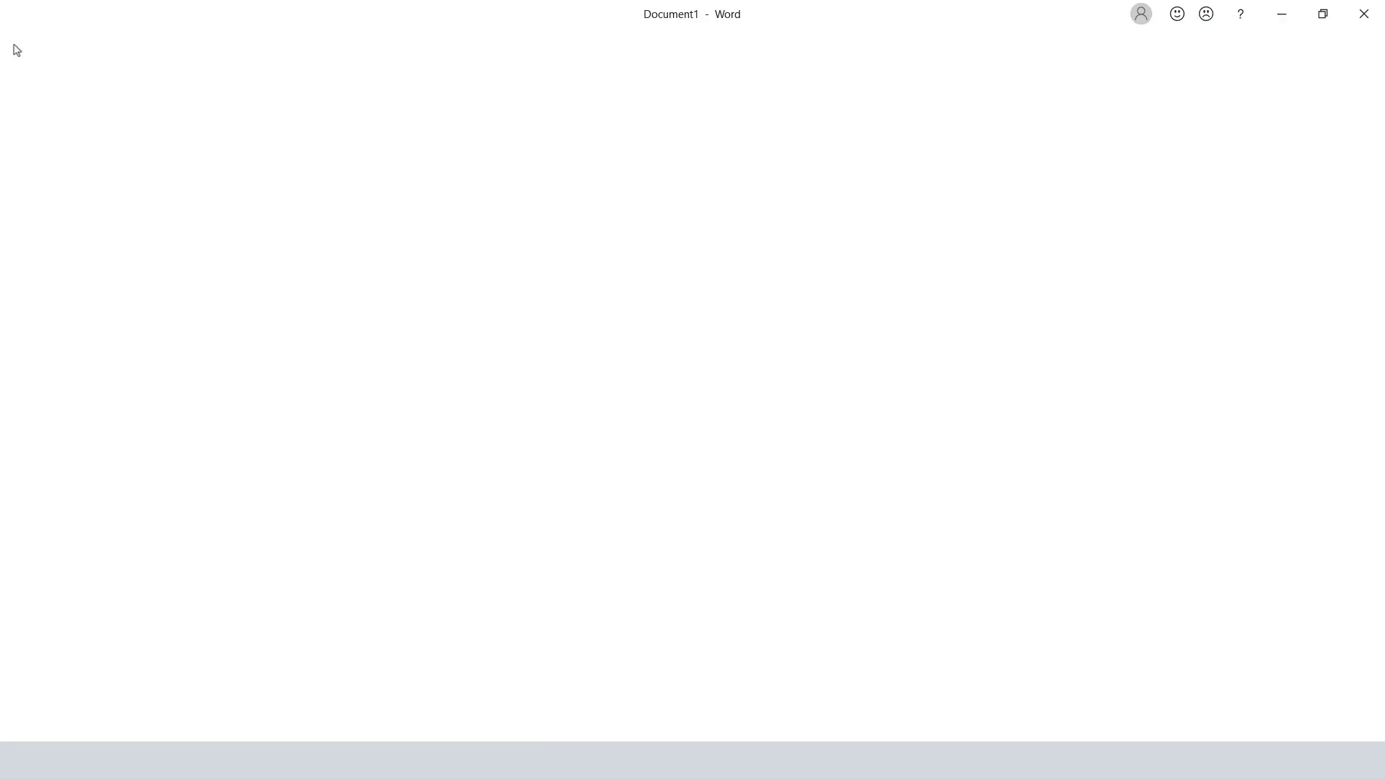
left_click(40, 254)
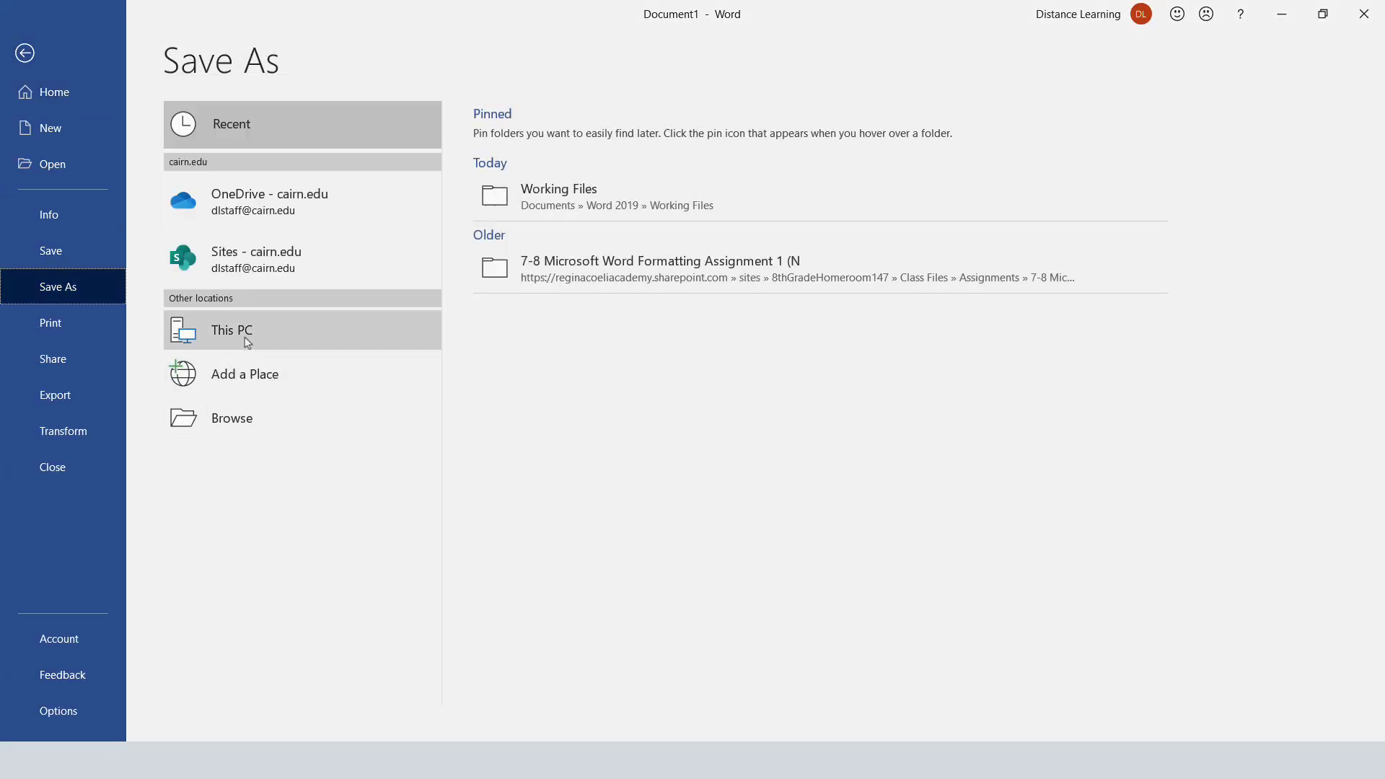
left_click(245, 337)
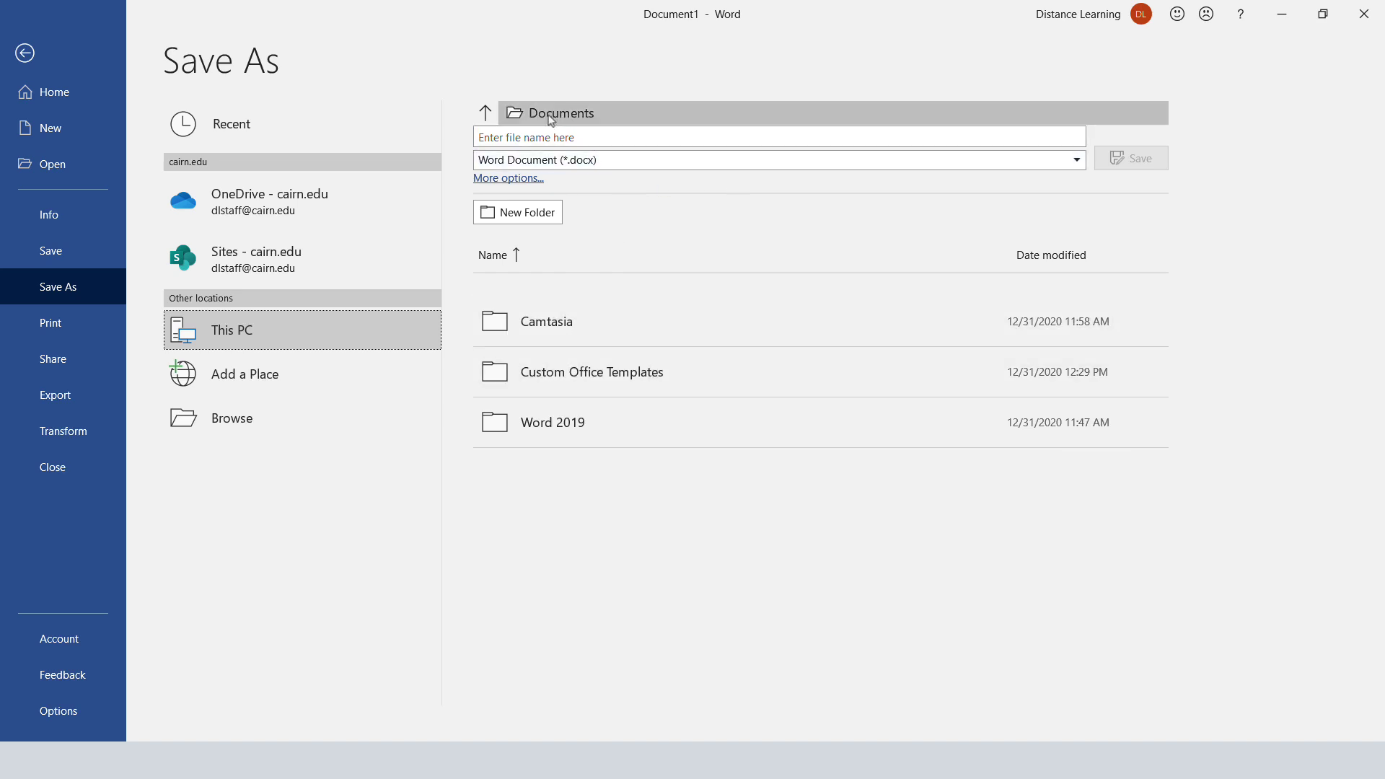
left_click(223, 427)
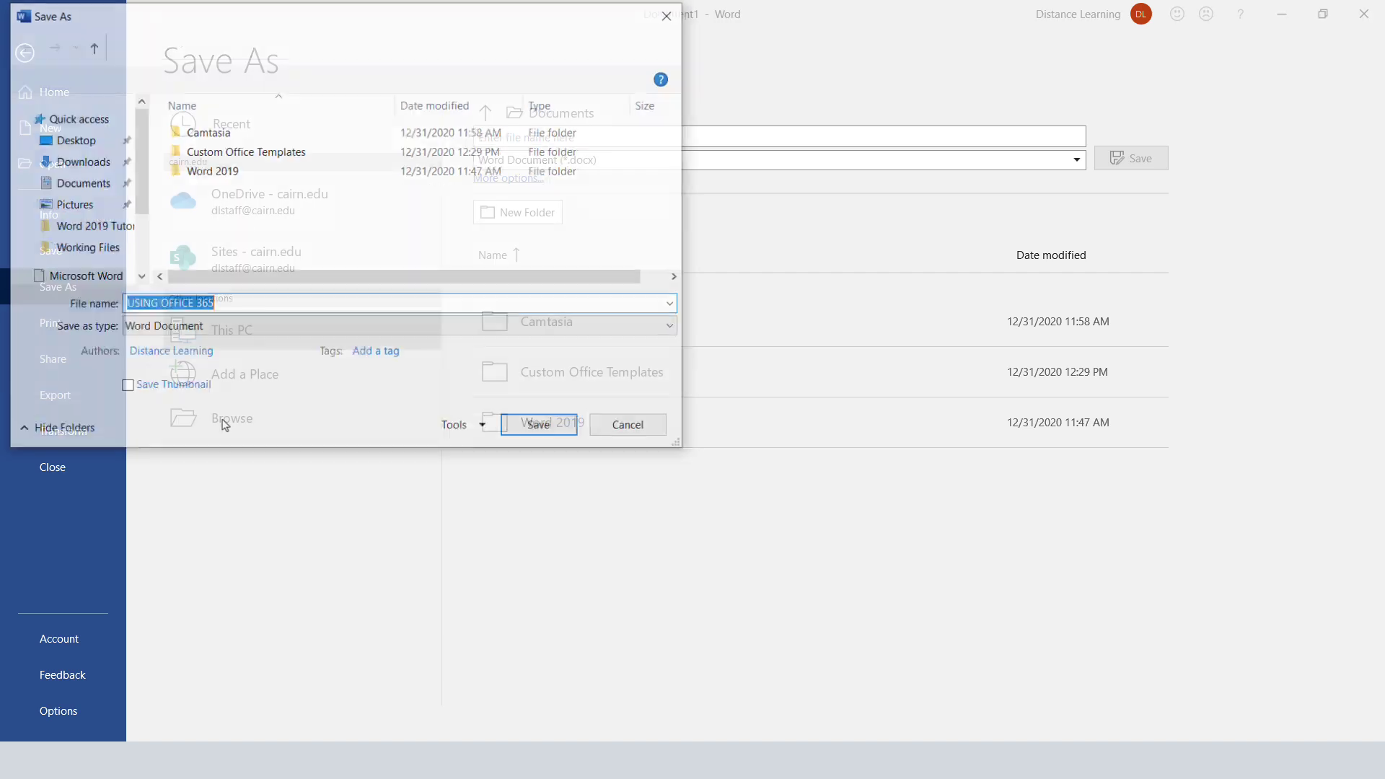
left_click(86, 183)
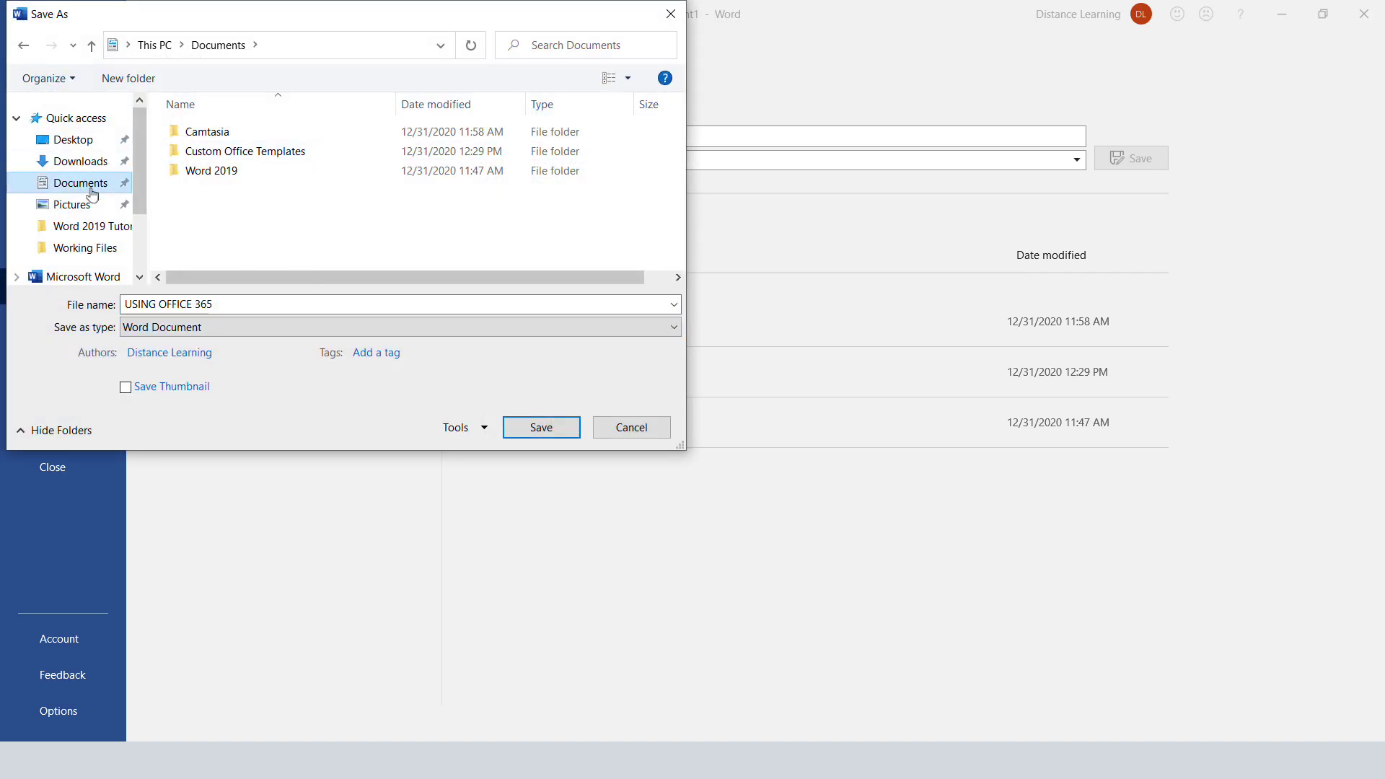
left_click(514, 429)
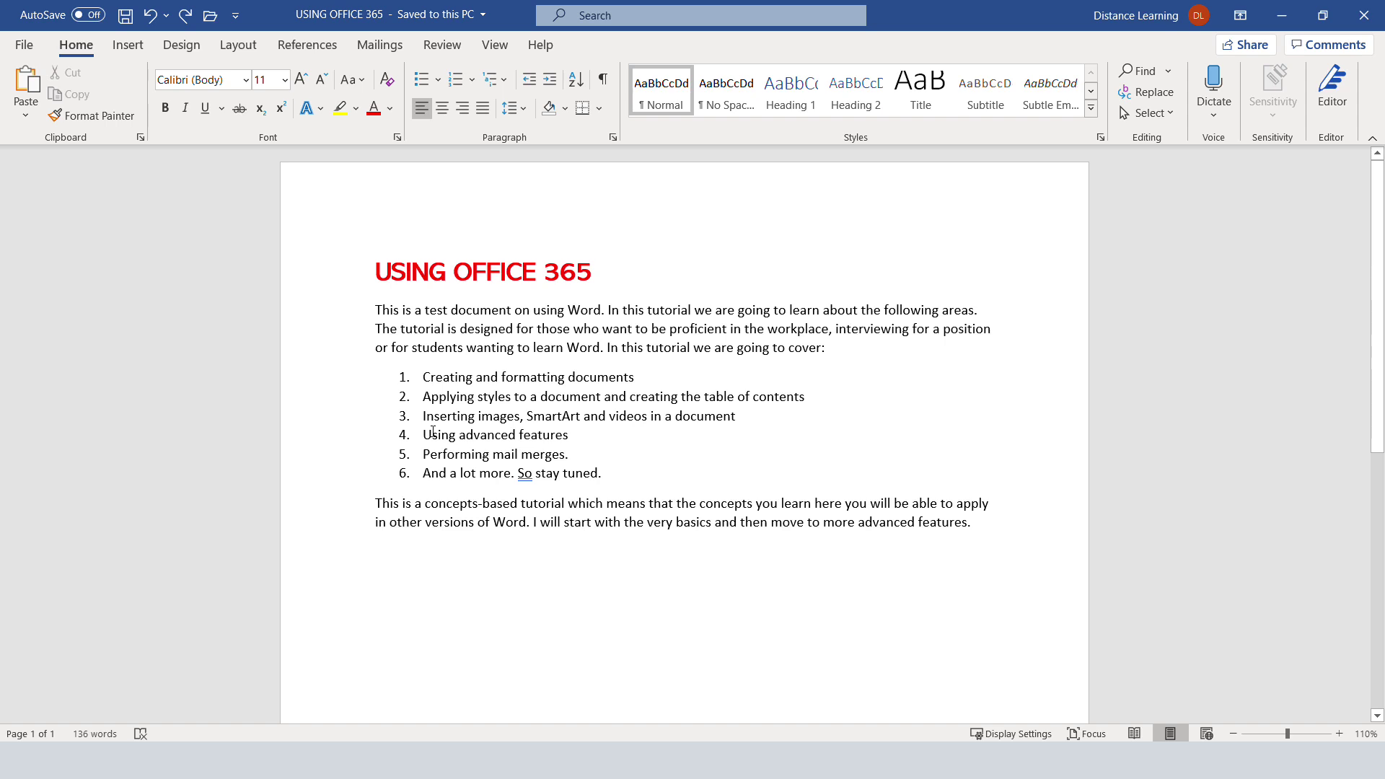